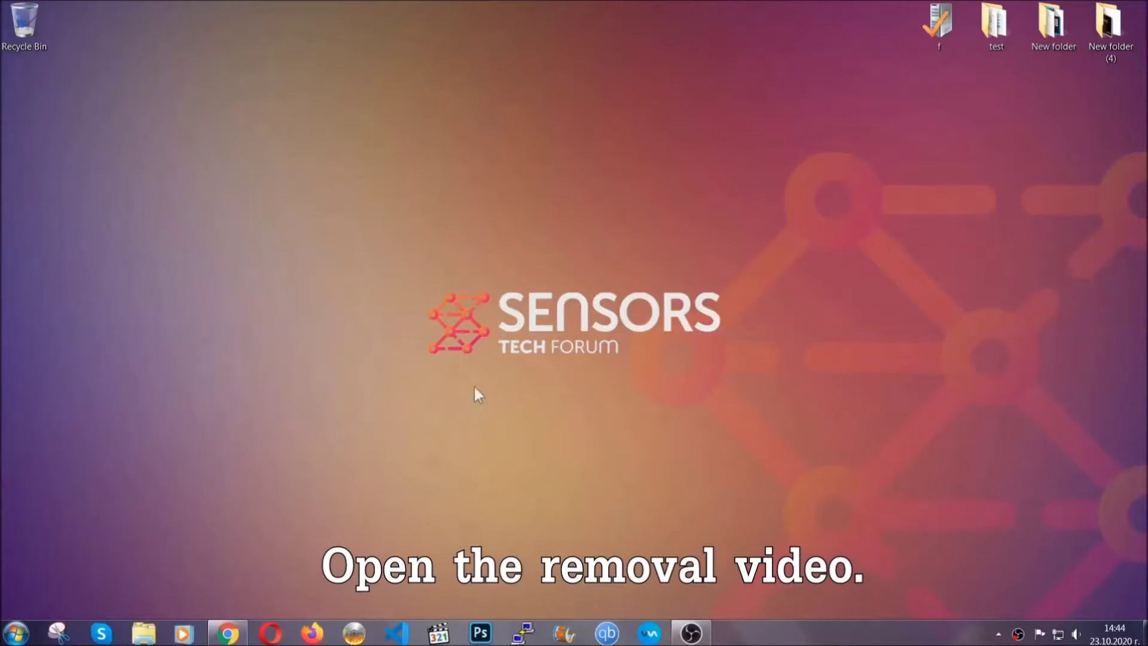
- Follow the video description's sensorstechforum link and run the downloaded SpyHunter-Installer.exe
left_click(228, 634)
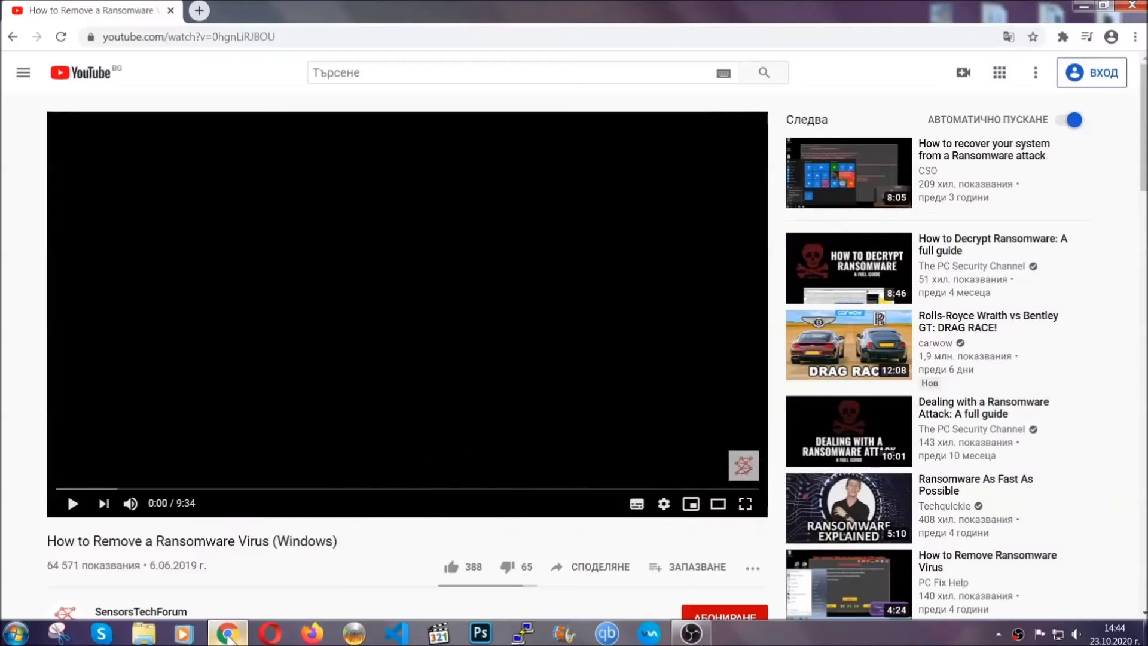
scroll(209, 487, "down", 4)
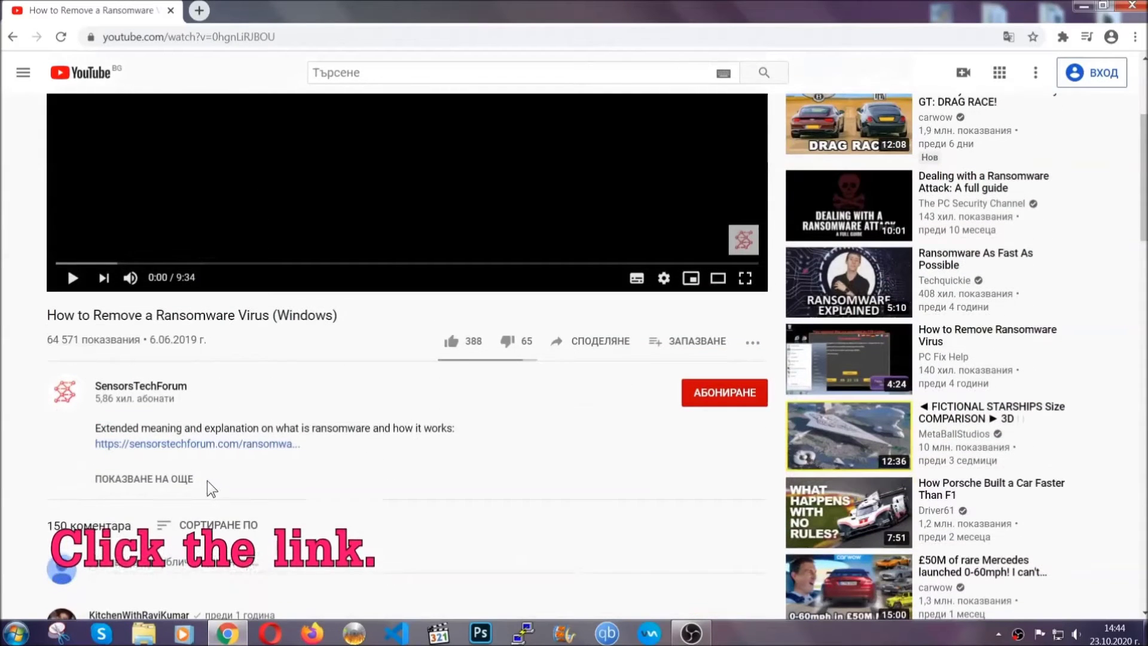
left_click(227, 444)
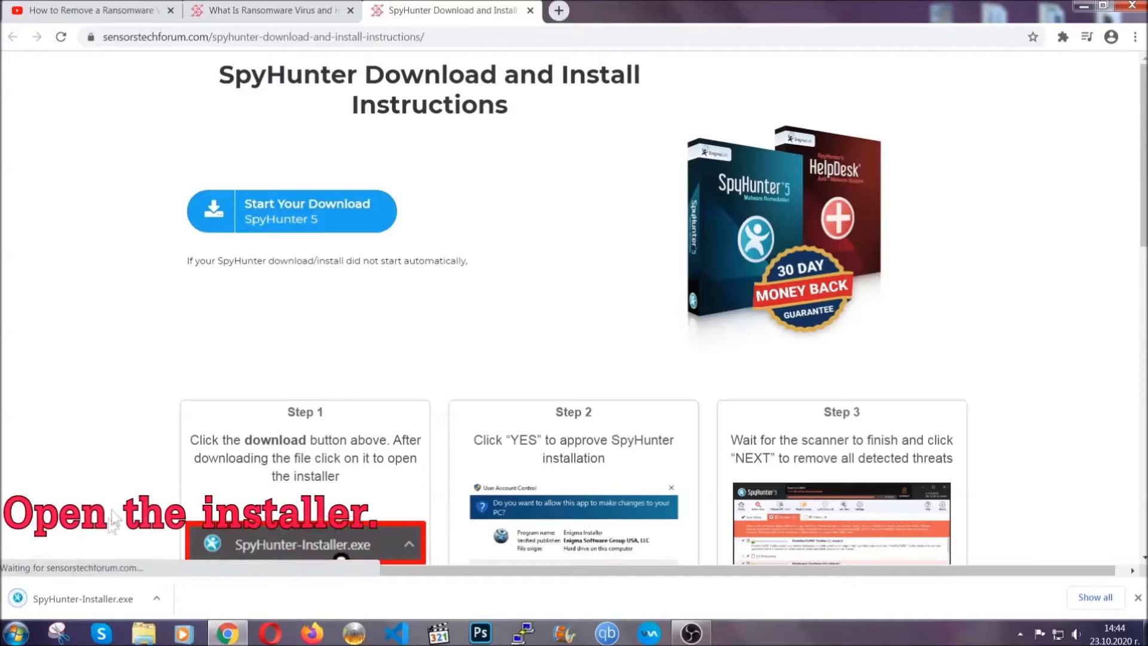
left_click(82, 598)
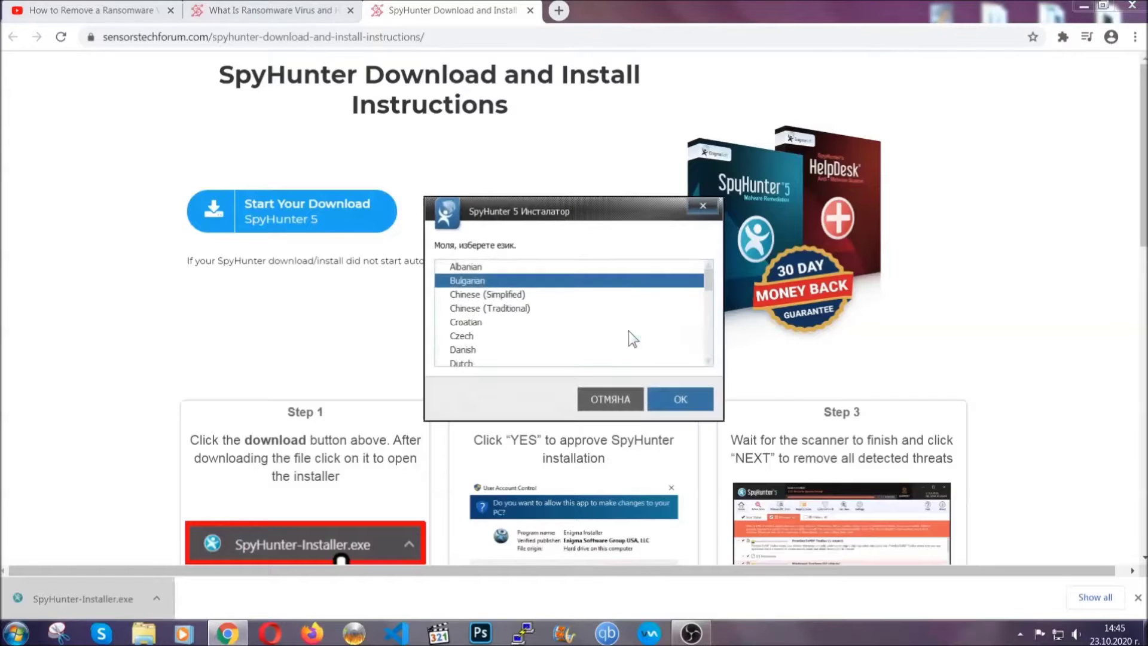
- Install SpyHunter 5 in English, accepting the EULA and Privacy Policy, then close the finished installer
scroll(589, 328, "down", 2)
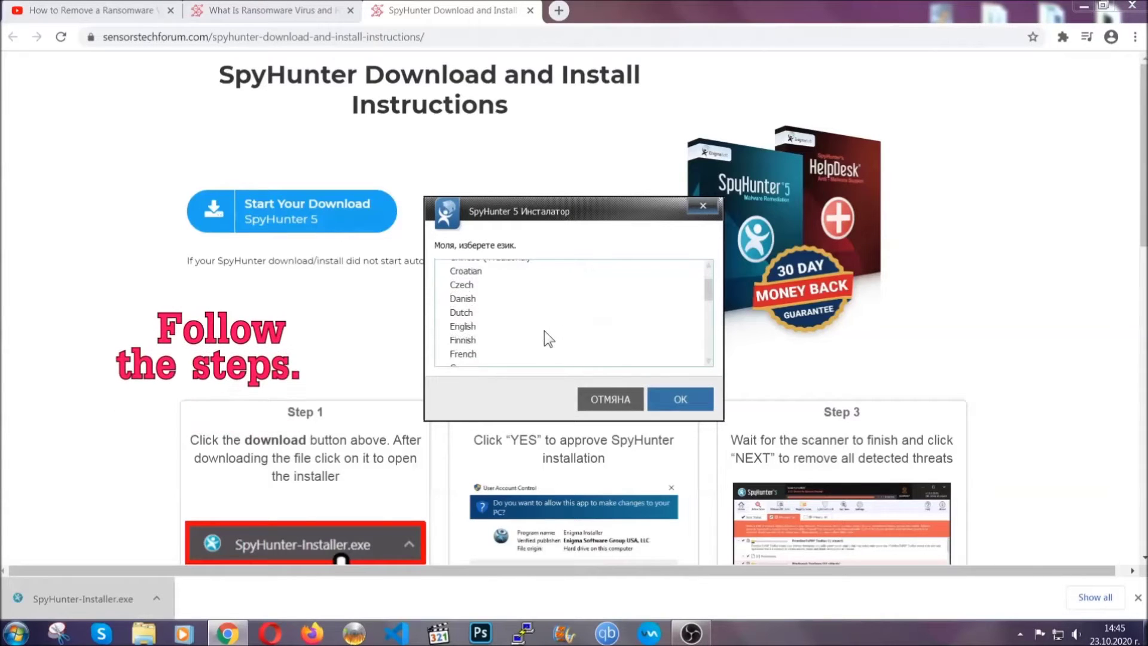
left_click(541, 329)
left_click(671, 397)
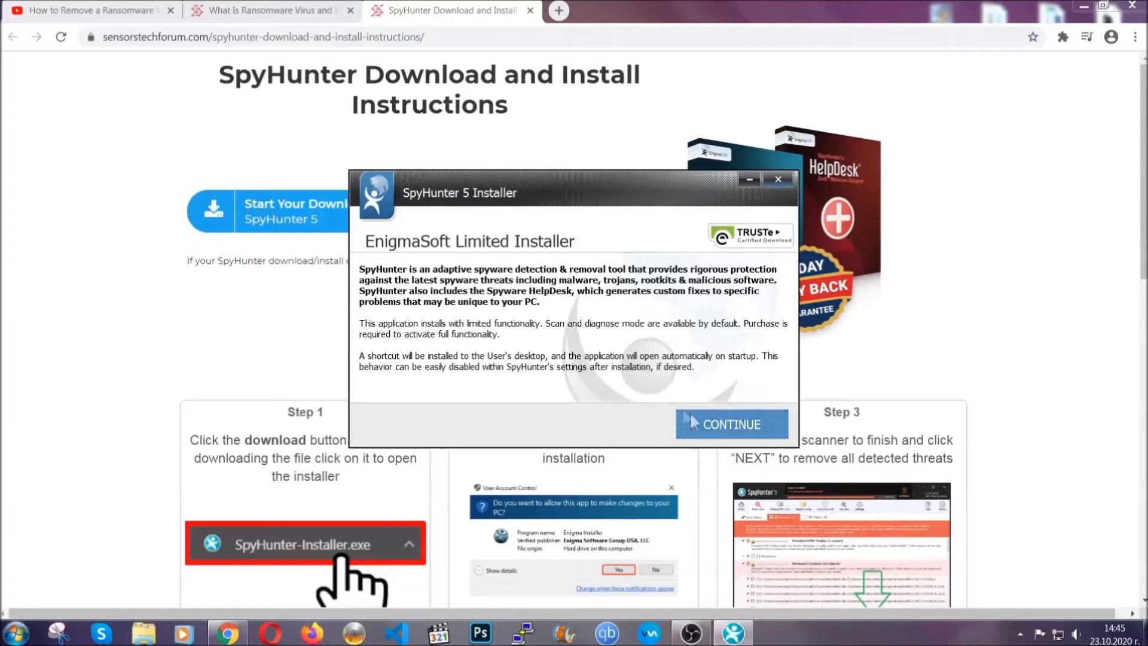
left_click(692, 423)
left_click(659, 387)
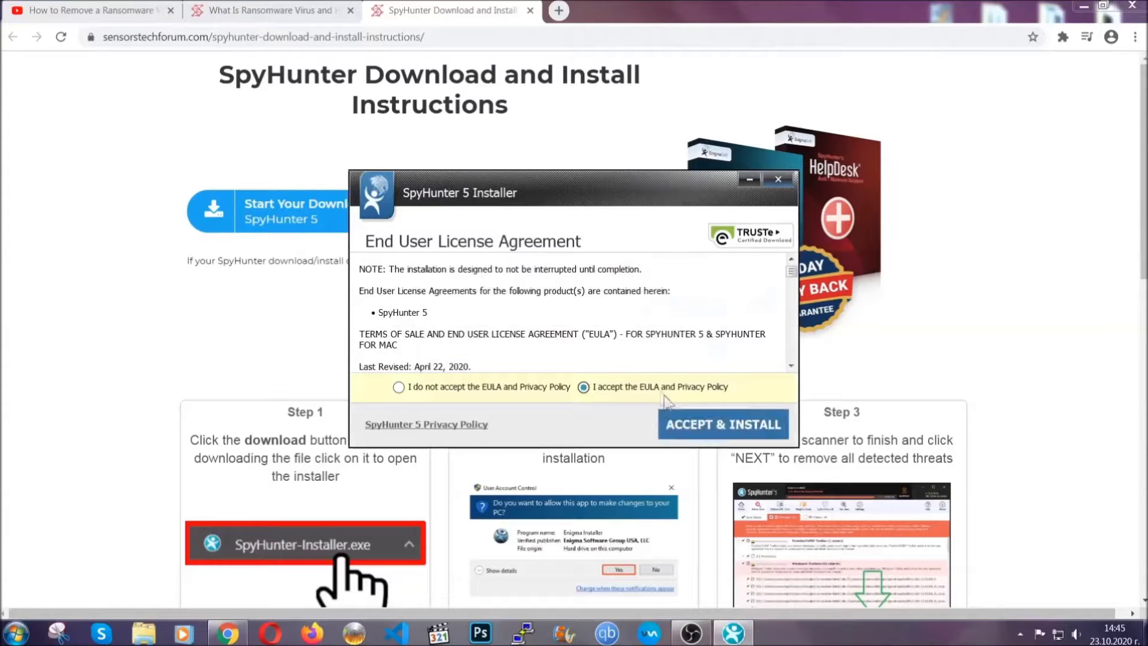
left_click(686, 425)
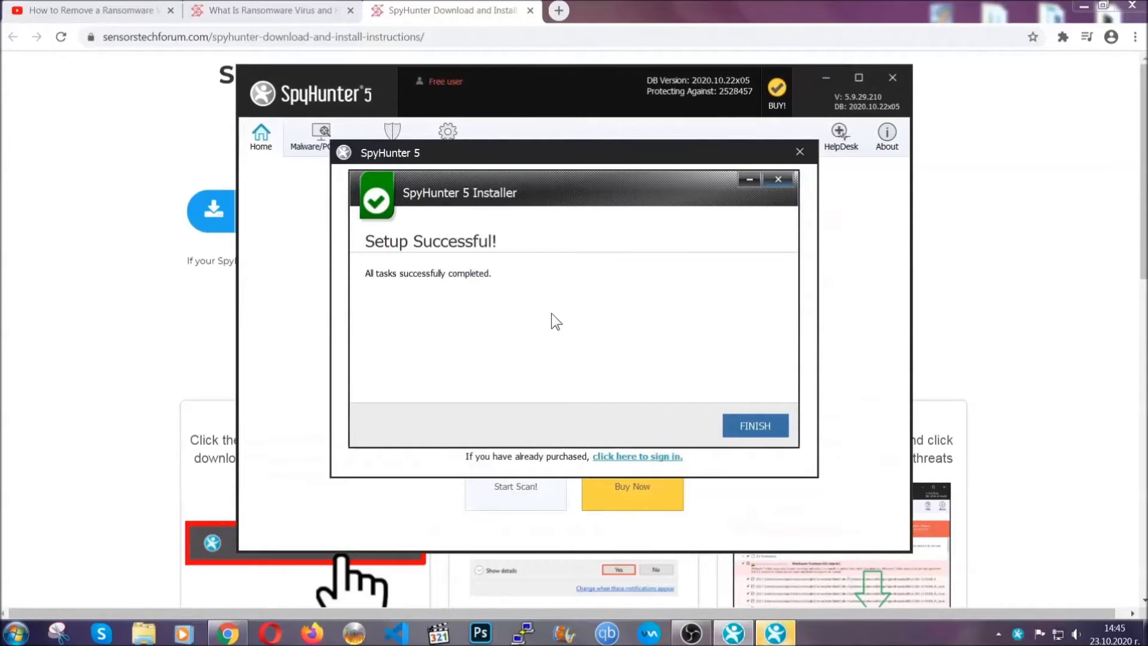
left_click(735, 427)
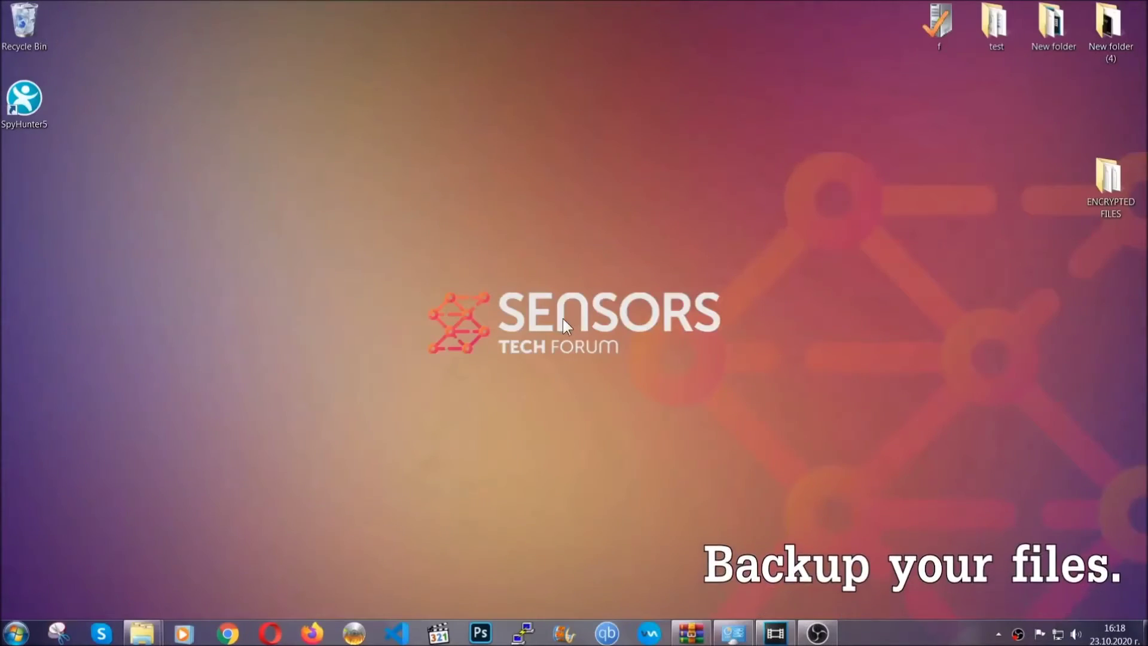
- Copy all six .efji files from the ENCRYPTED FILES folder
double_click(1103, 184)
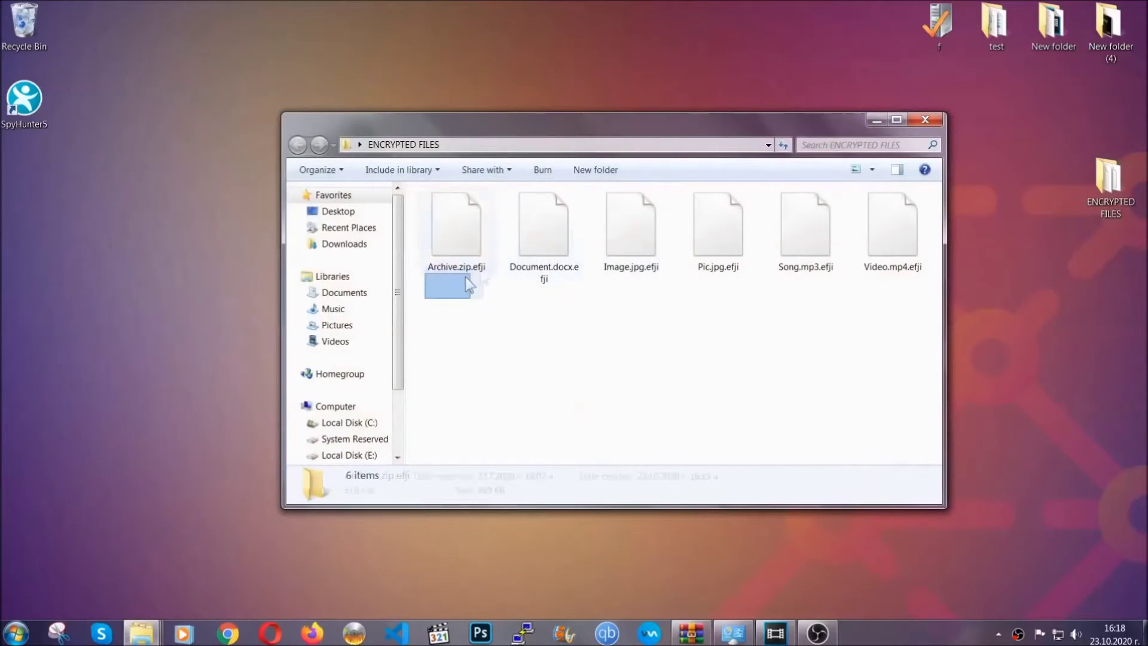
left_click_drag(470, 286, 899, 213)
right_click(898, 213)
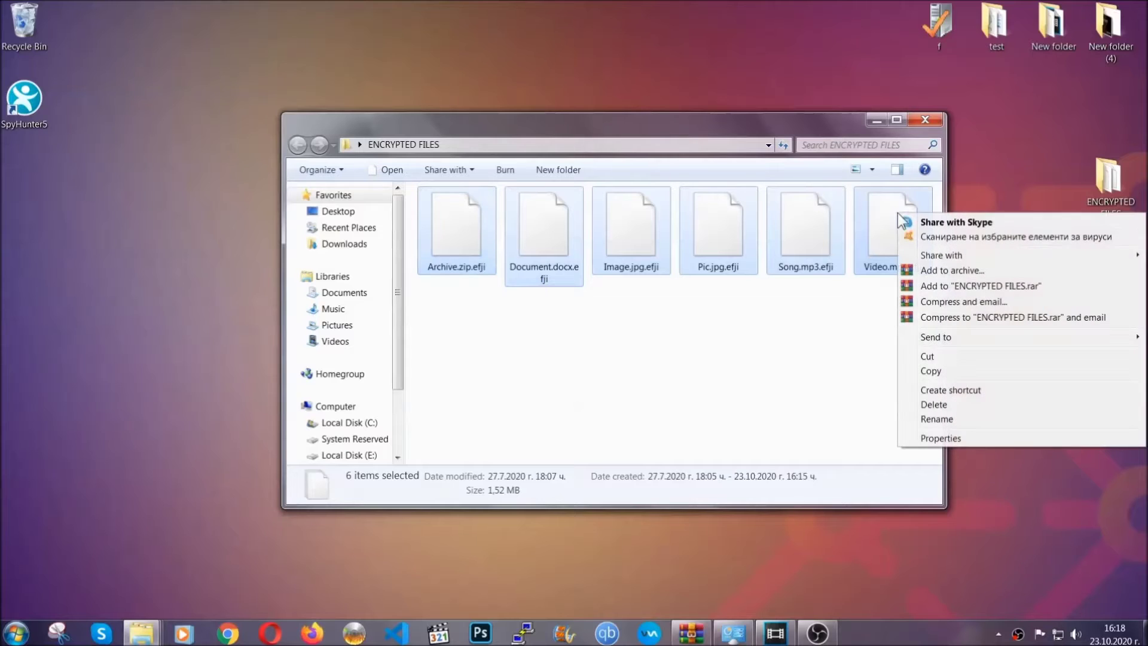
left_click(929, 372)
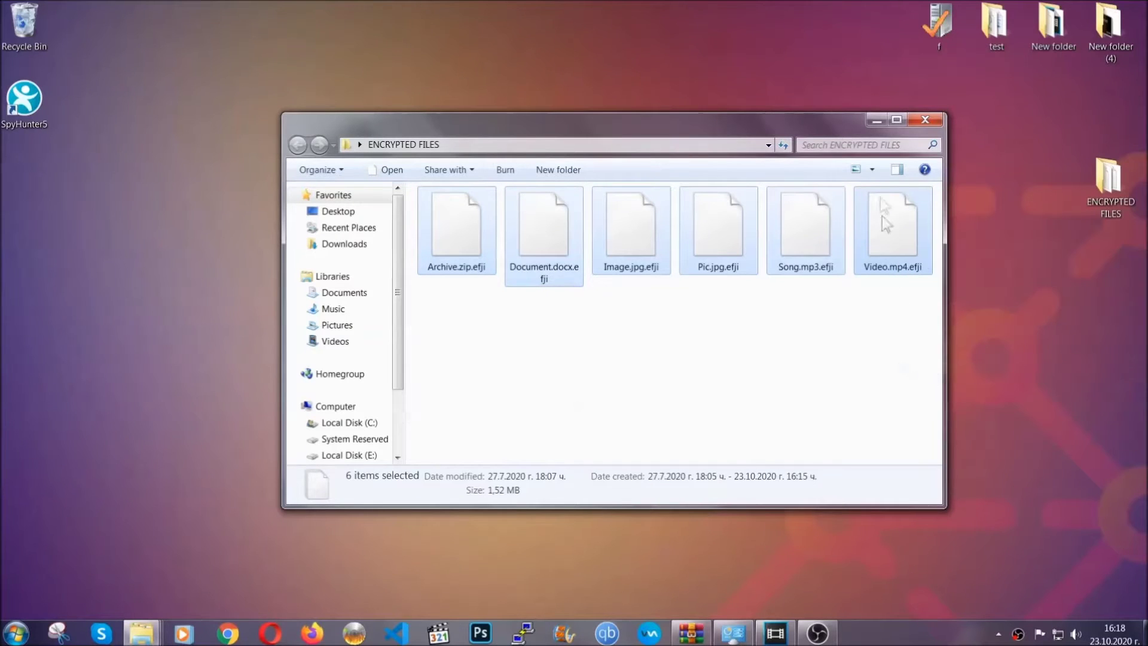
left_click(881, 119)
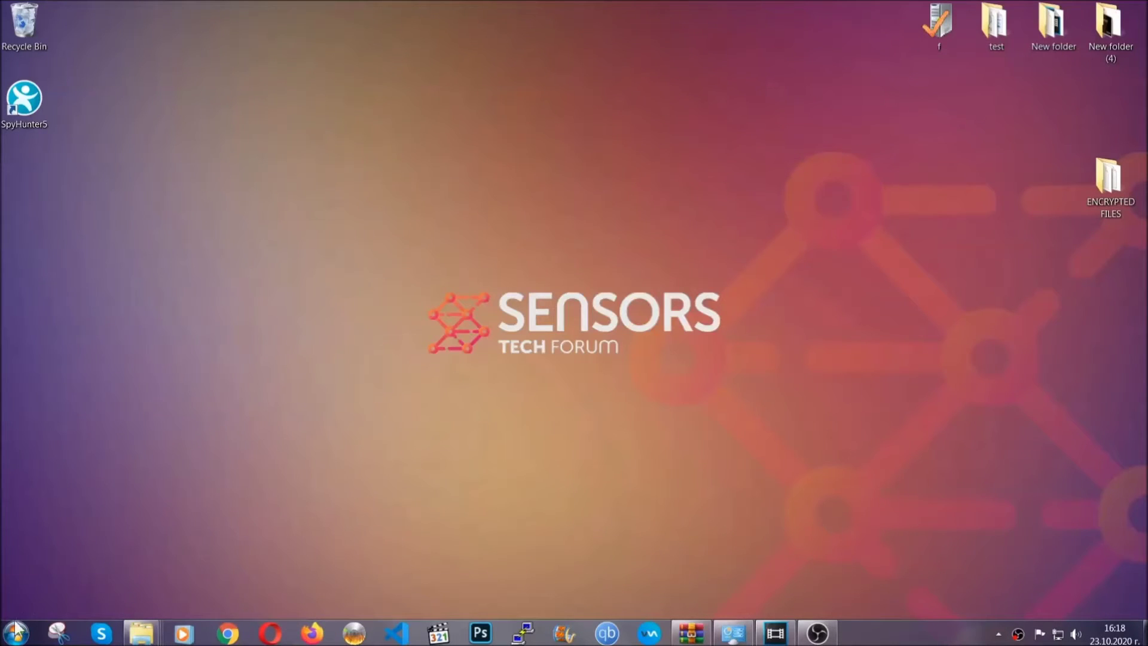
- Paste the six copied files onto FLASH DRIVE (H:) and close the drive window
left_click(15, 633)
left_click(220, 449)
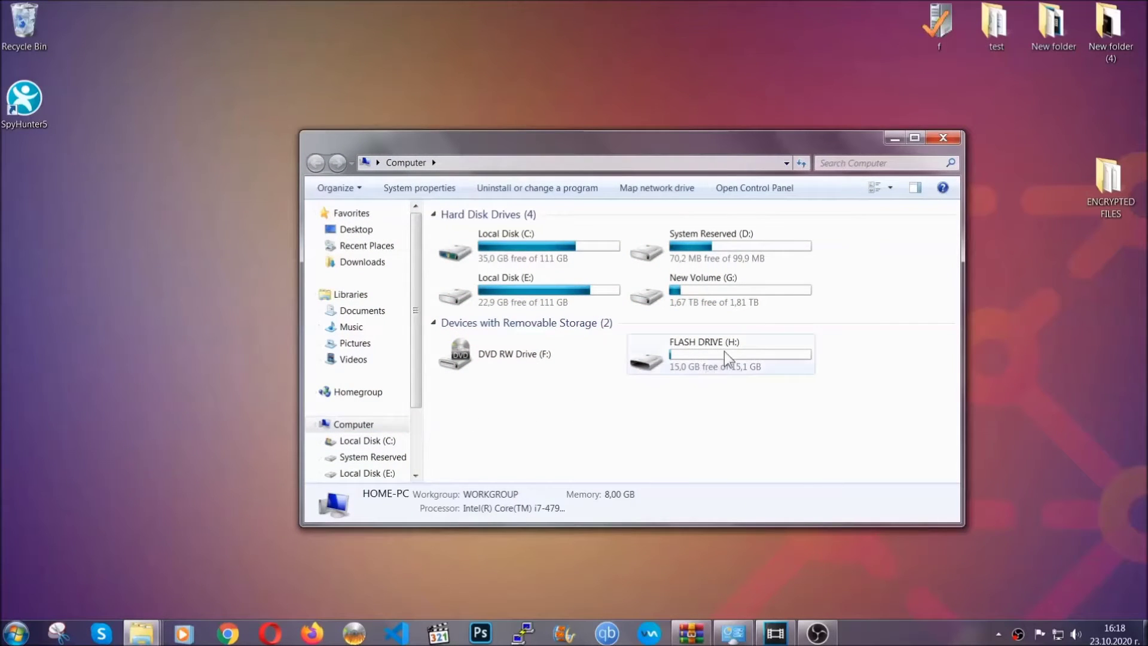
double_click(723, 350)
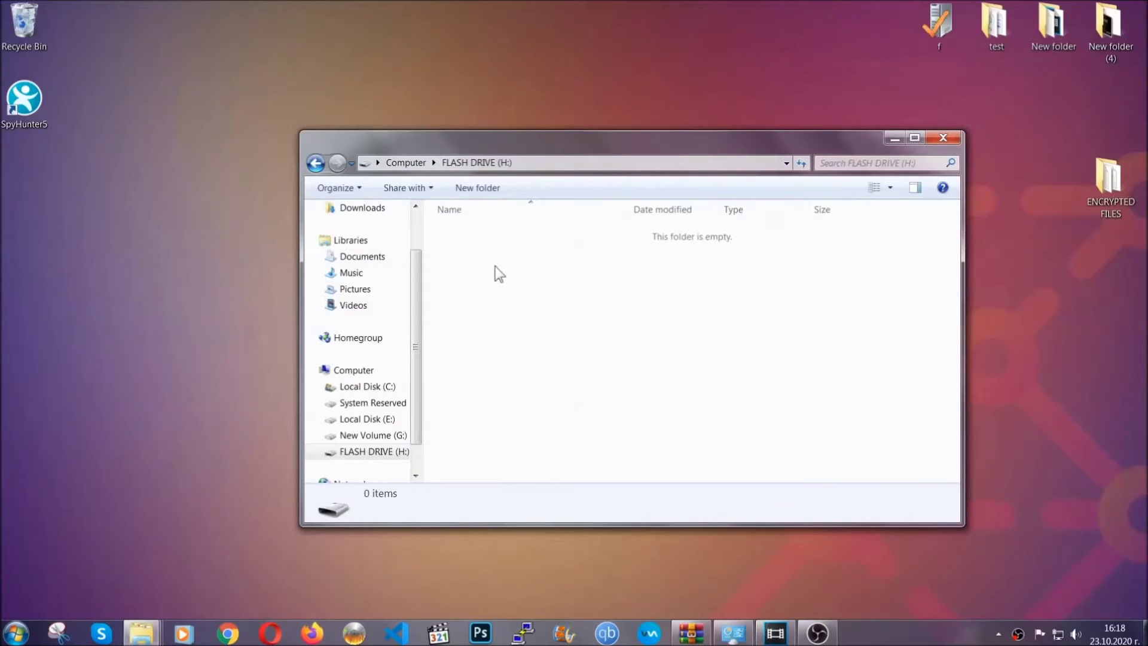
right_click(498, 273)
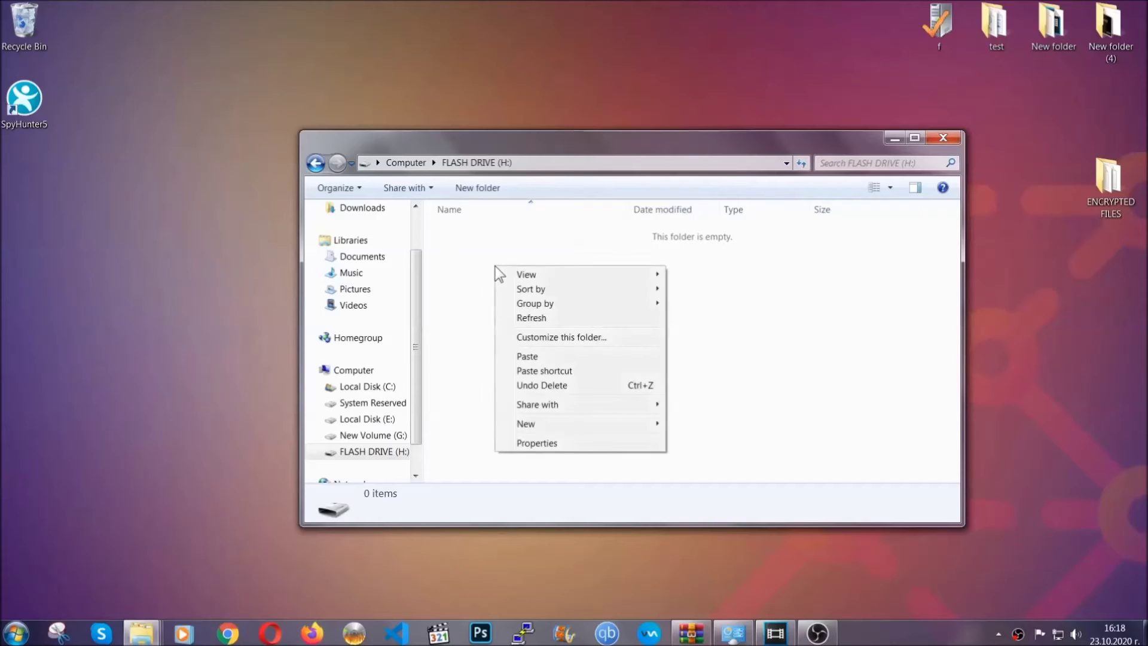
left_click(523, 357)
left_click(522, 358)
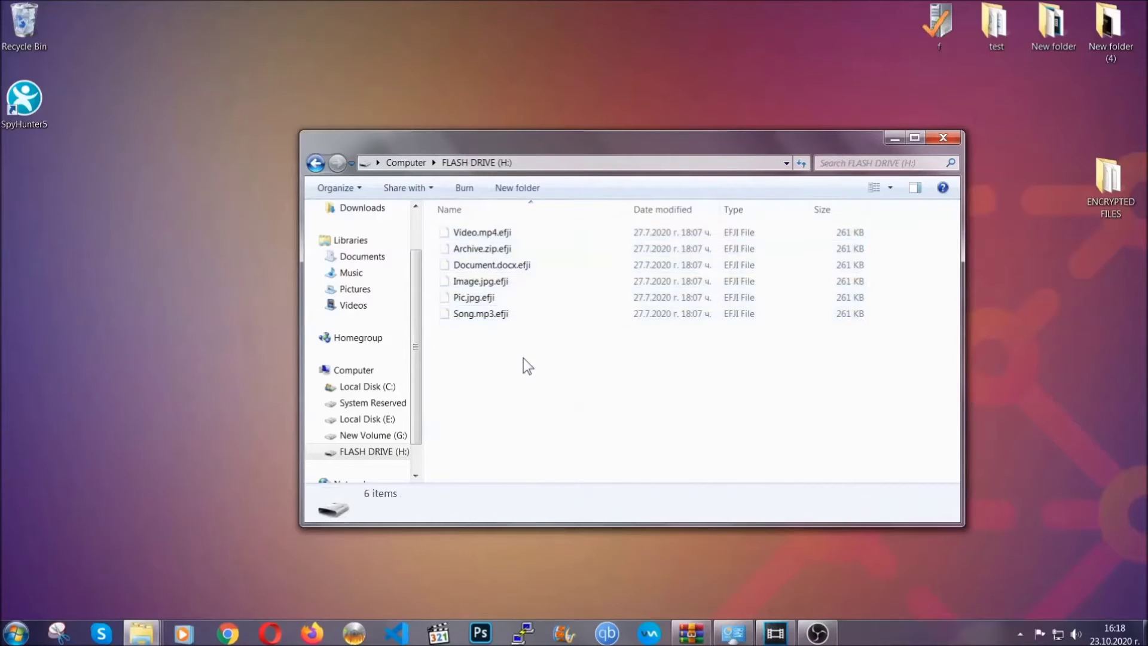
left_click(945, 138)
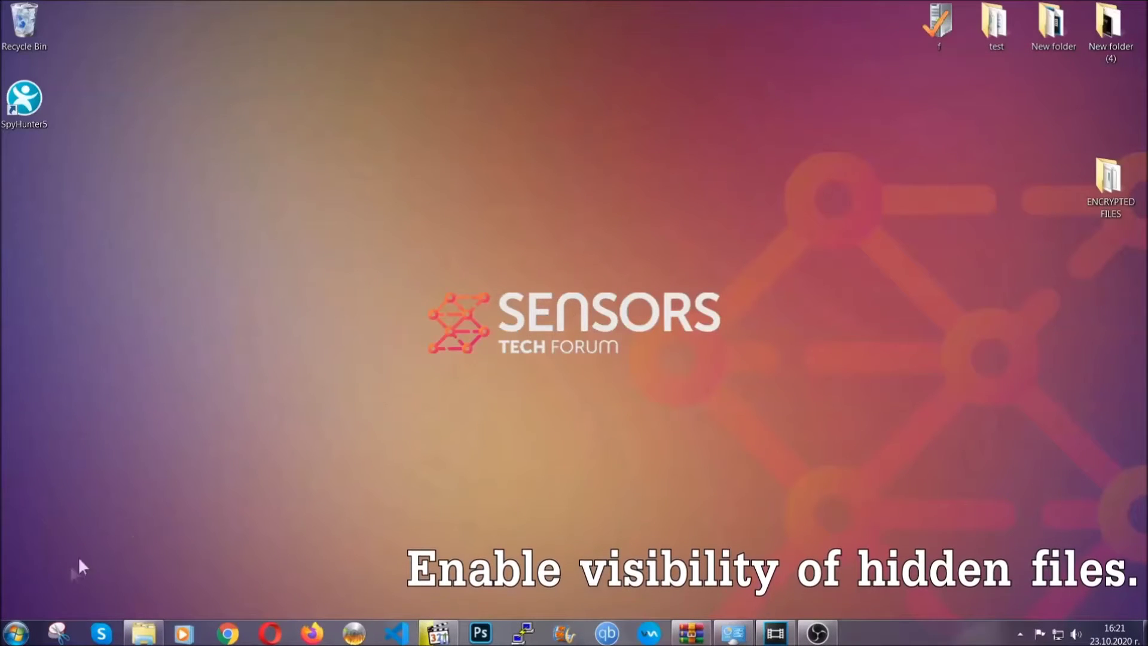
- Find 'show hidden files and folders' in Start search and enable Show hidden files, folders, and drives
left_click(16, 632)
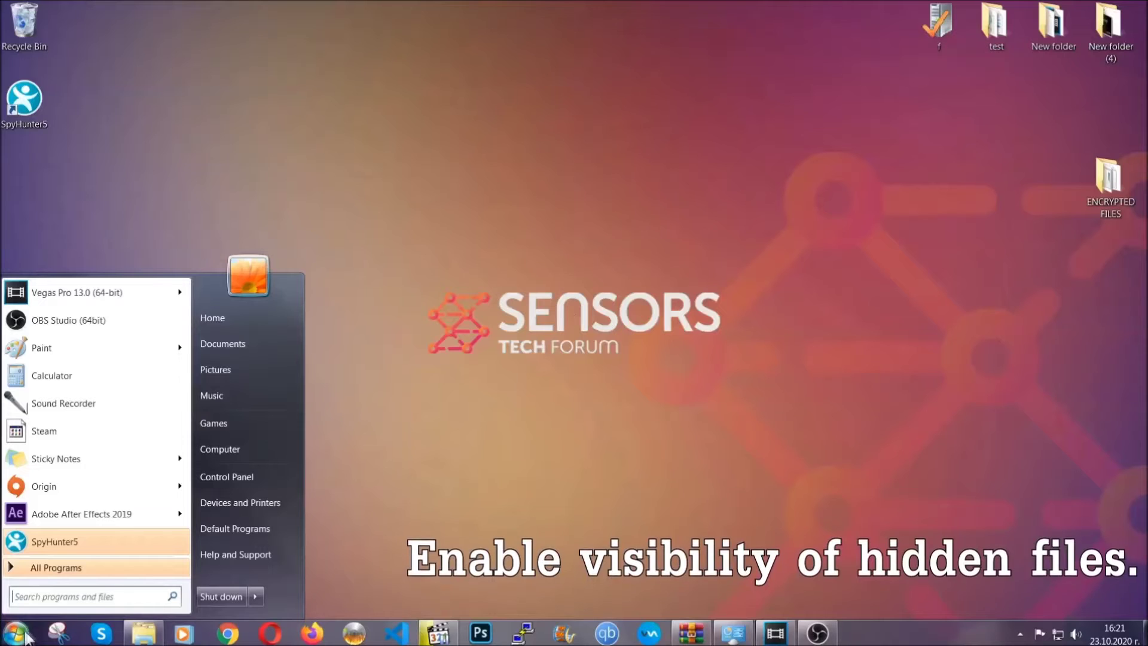
left_click(50, 590)
type("showh")
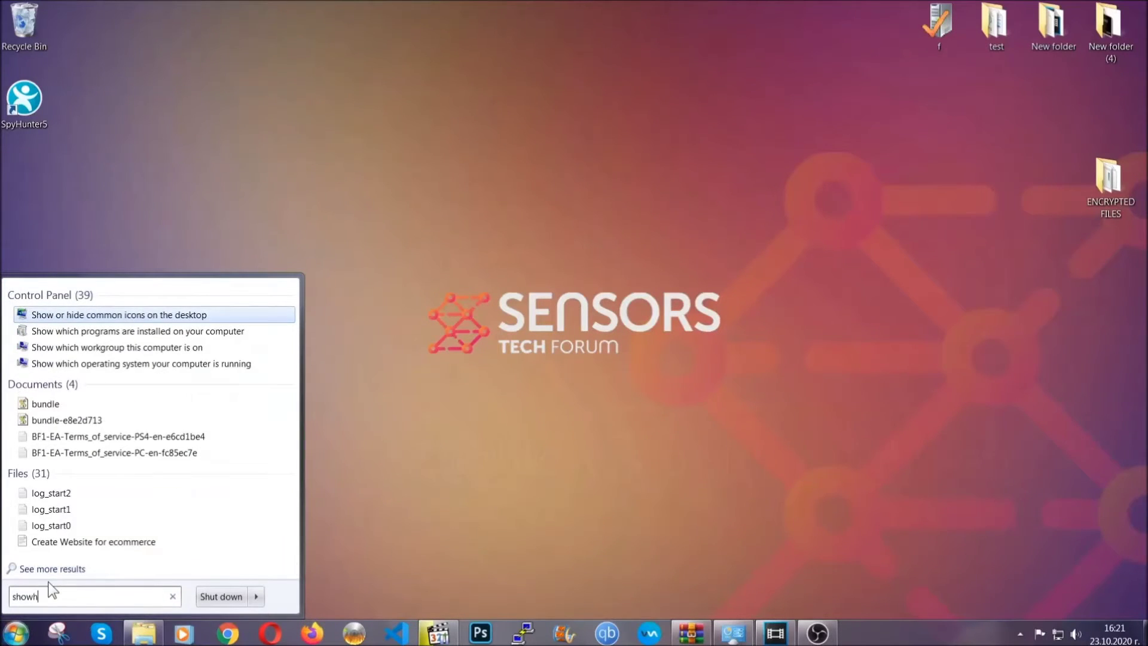
key("BackSpace")
type("hidden f")
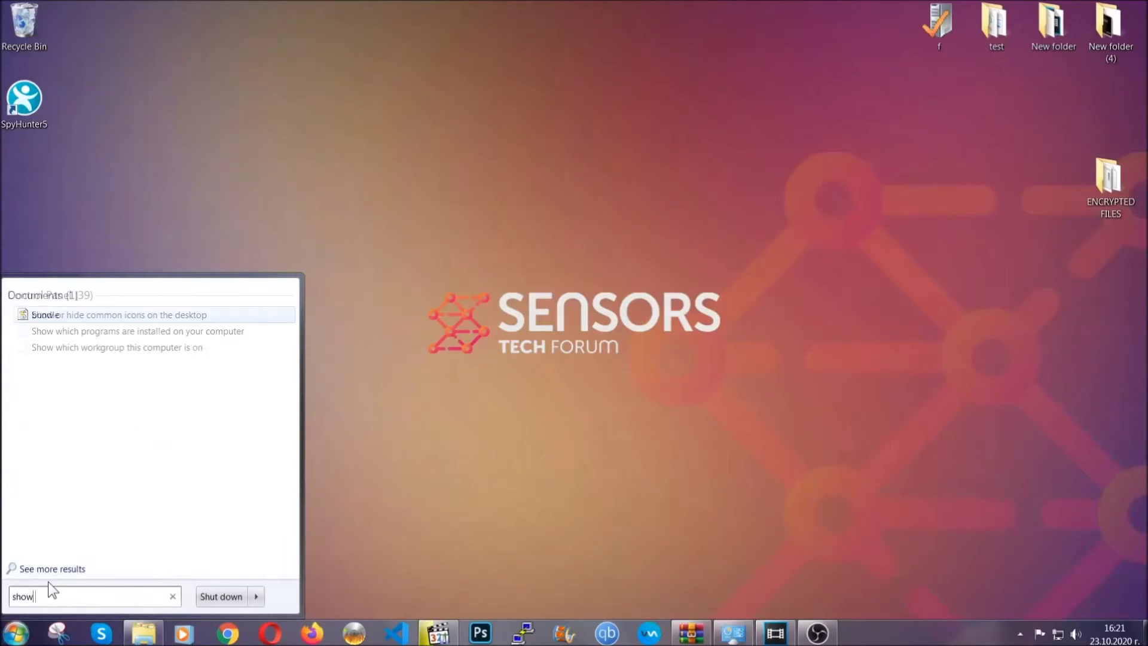
type("iles and folders")
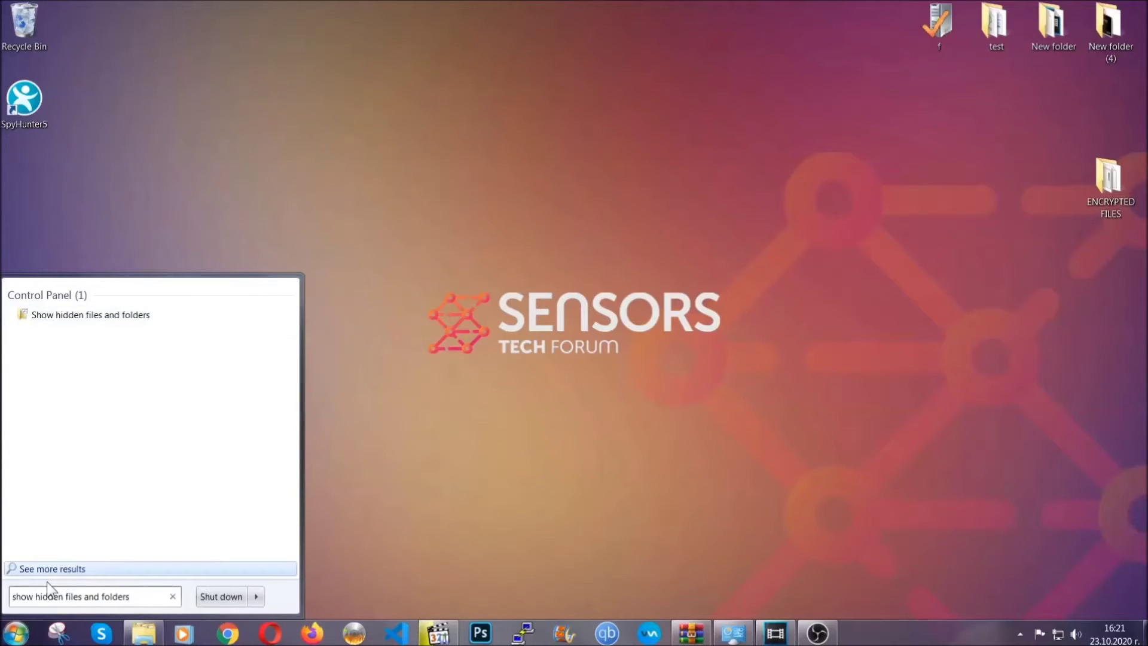
left_click(135, 320)
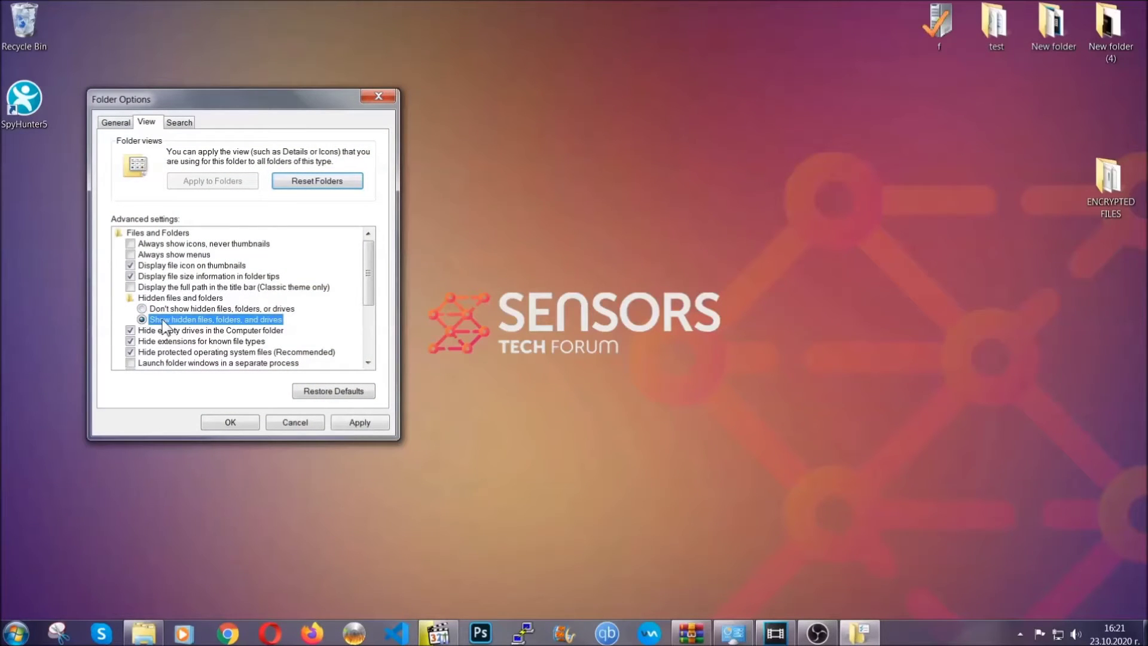
left_click(355, 426)
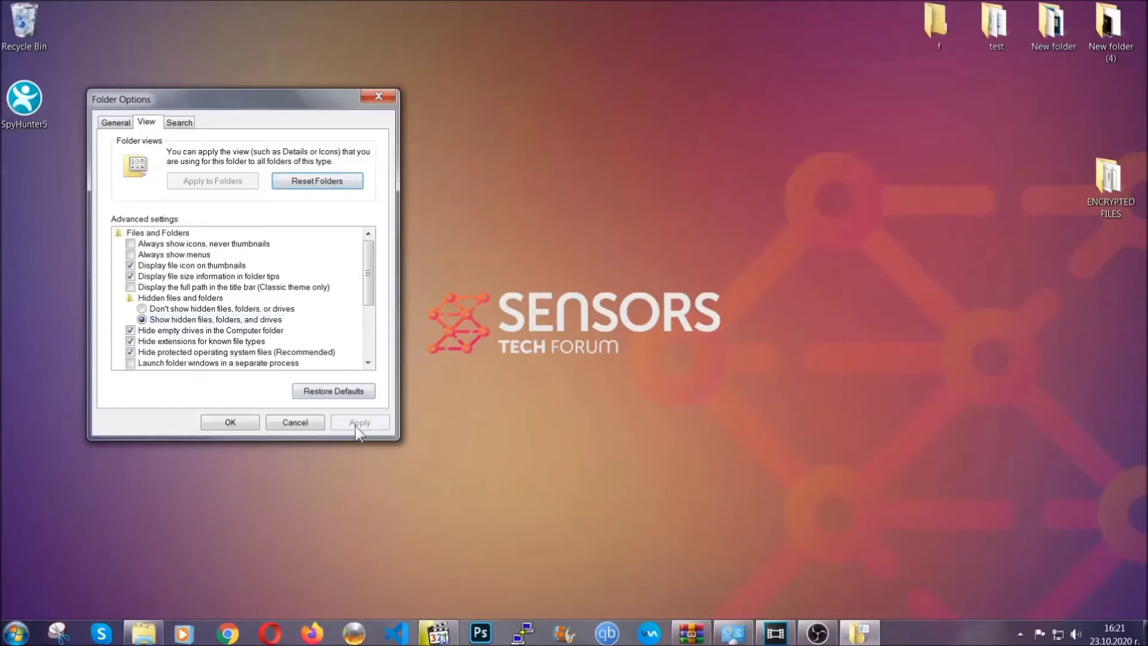
left_click(230, 422)
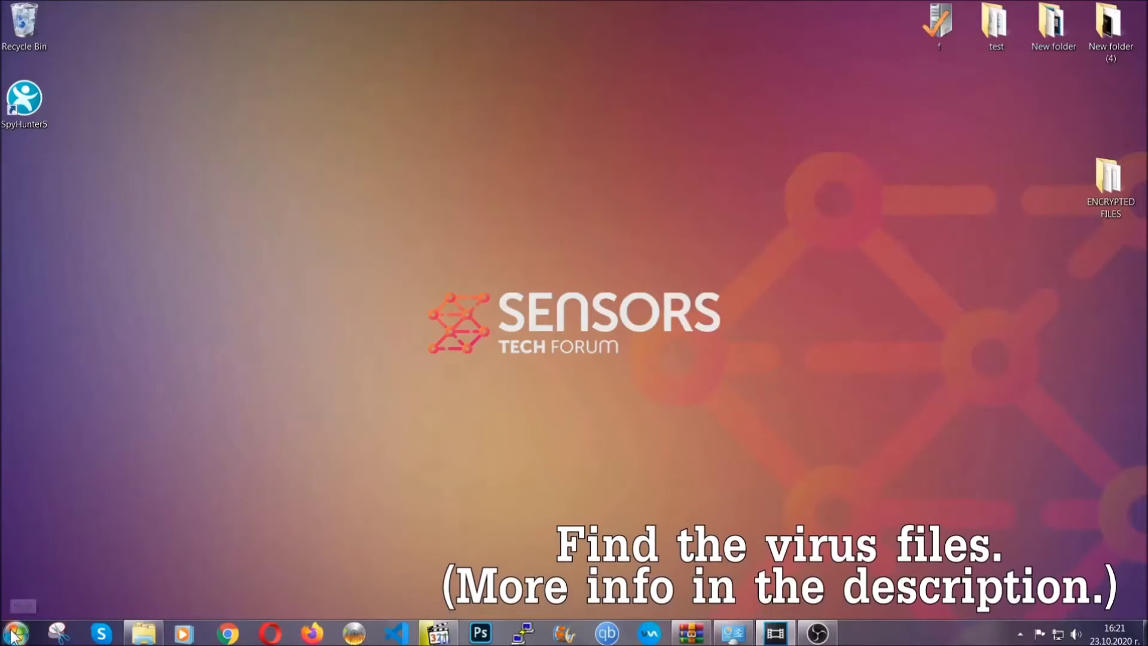
- Search the whole computer for 'fileextension:exe Example Vir' to find the virus executable
key("super")
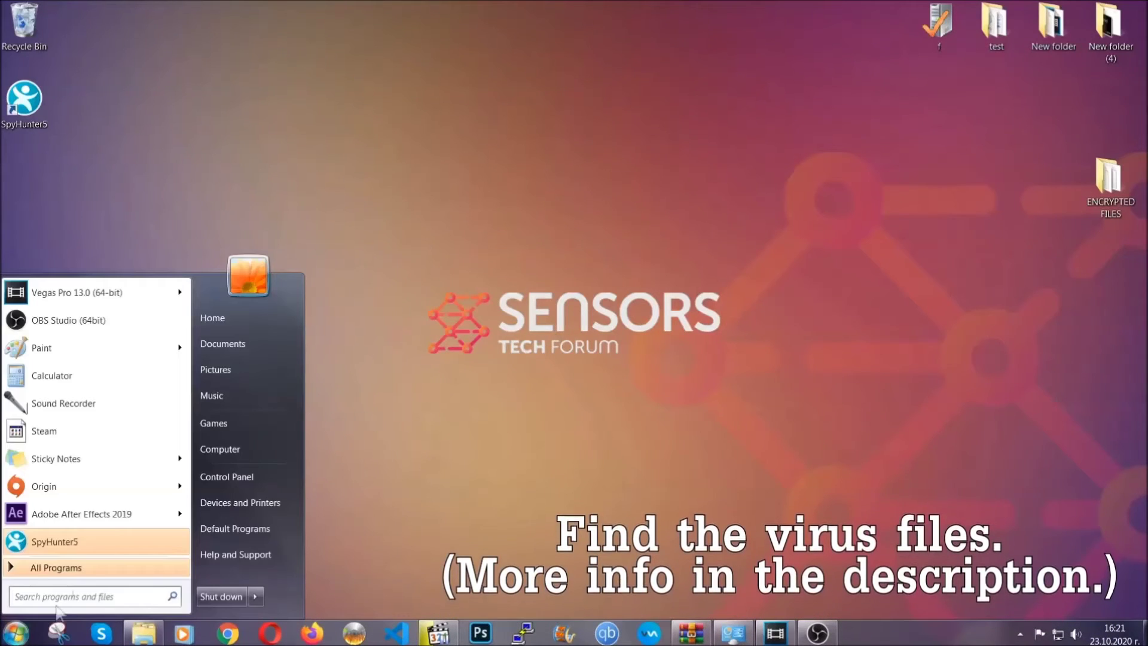
left_click(236, 448)
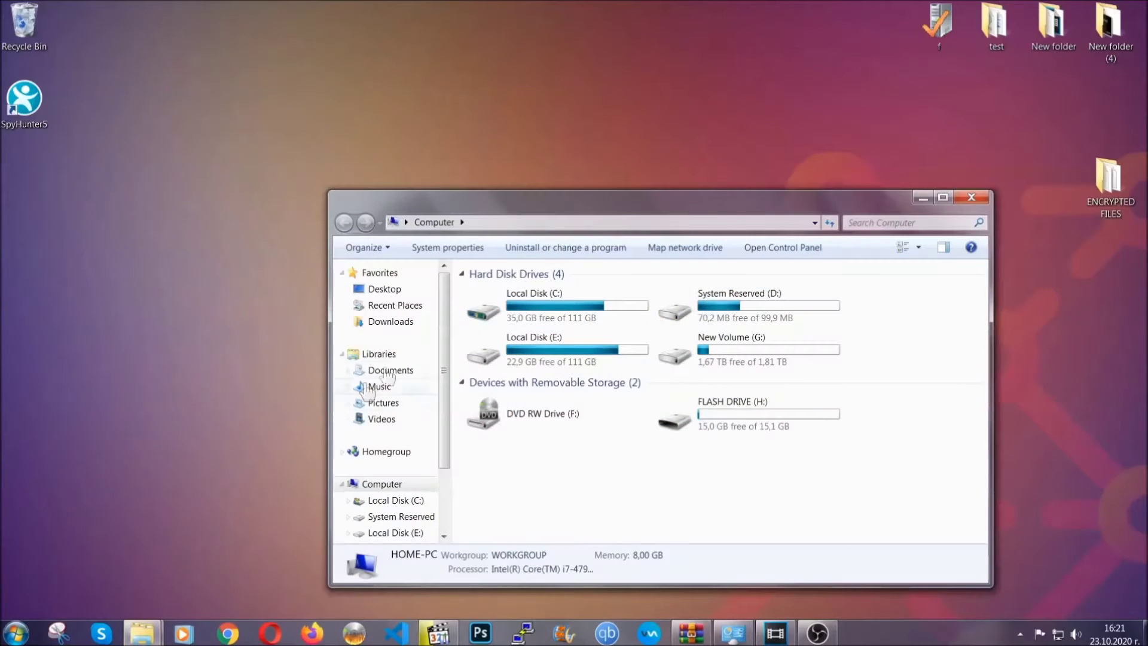
left_click_drag(624, 210, 549, 160)
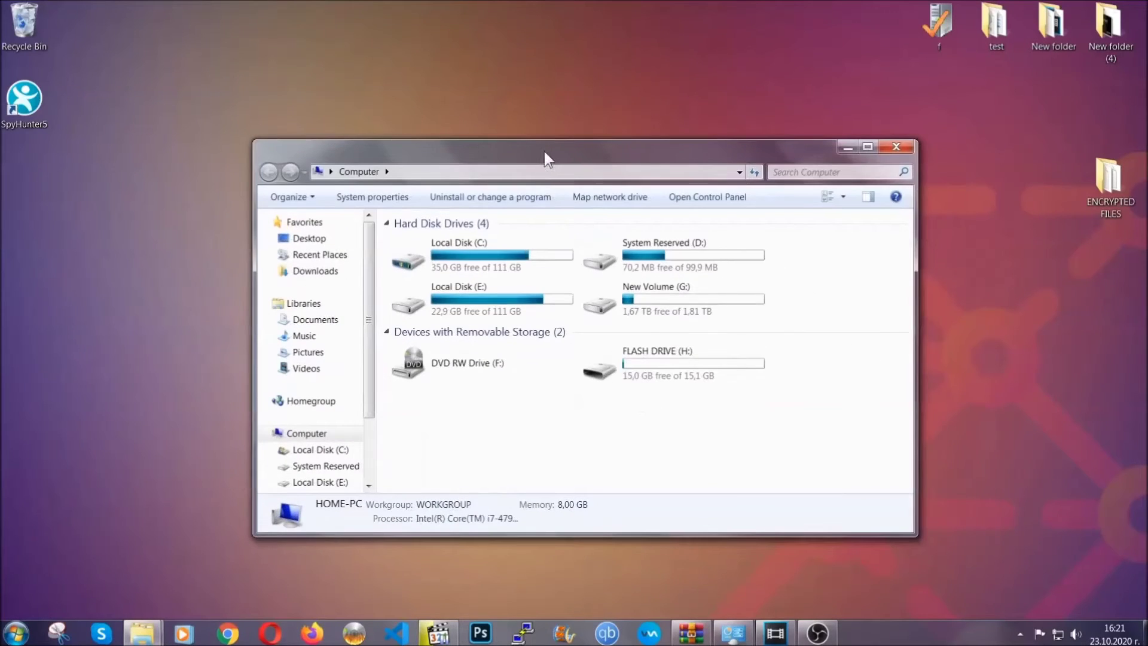
left_click(781, 173)
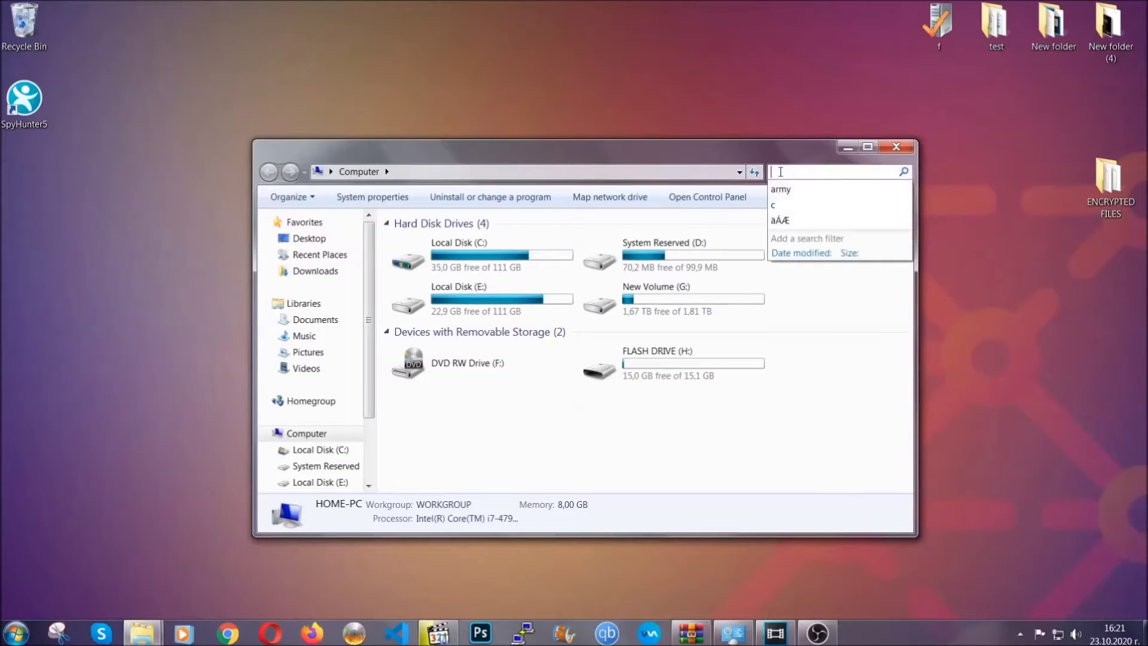
type("file")
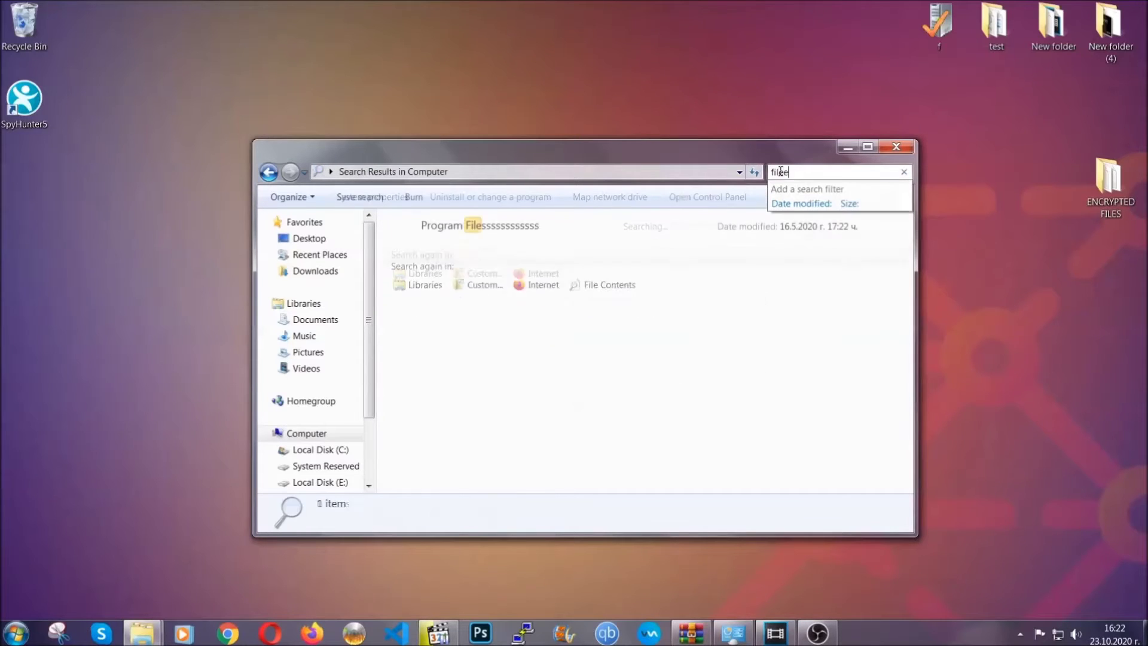
type("extension:exe ")
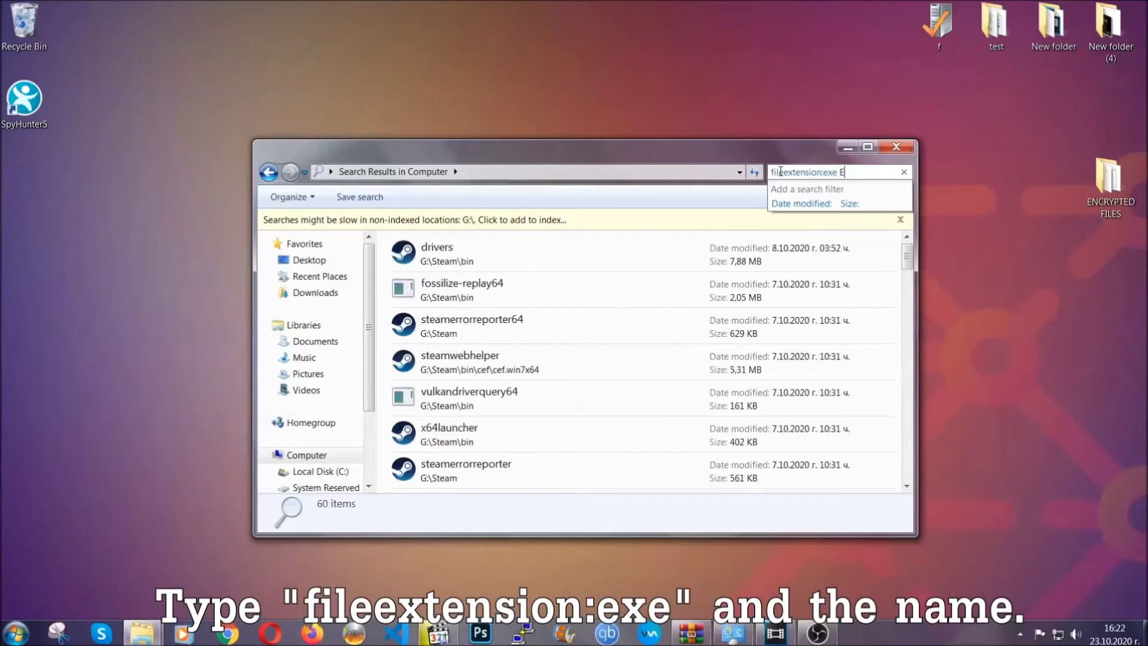
type("Example Virus Name")
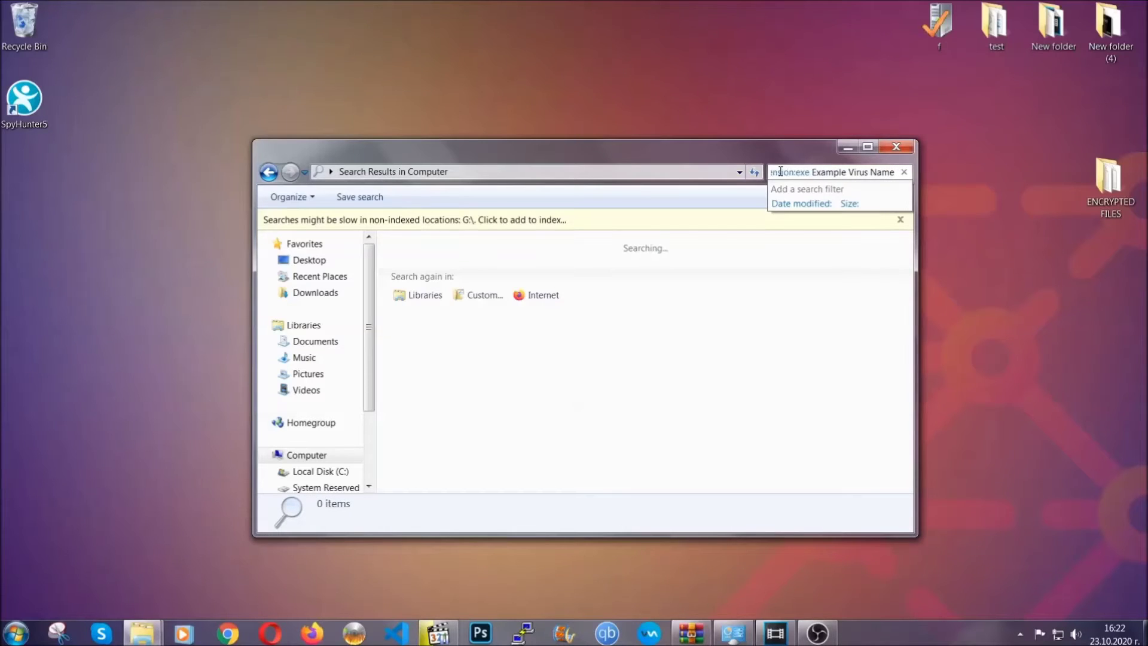
key("Return")
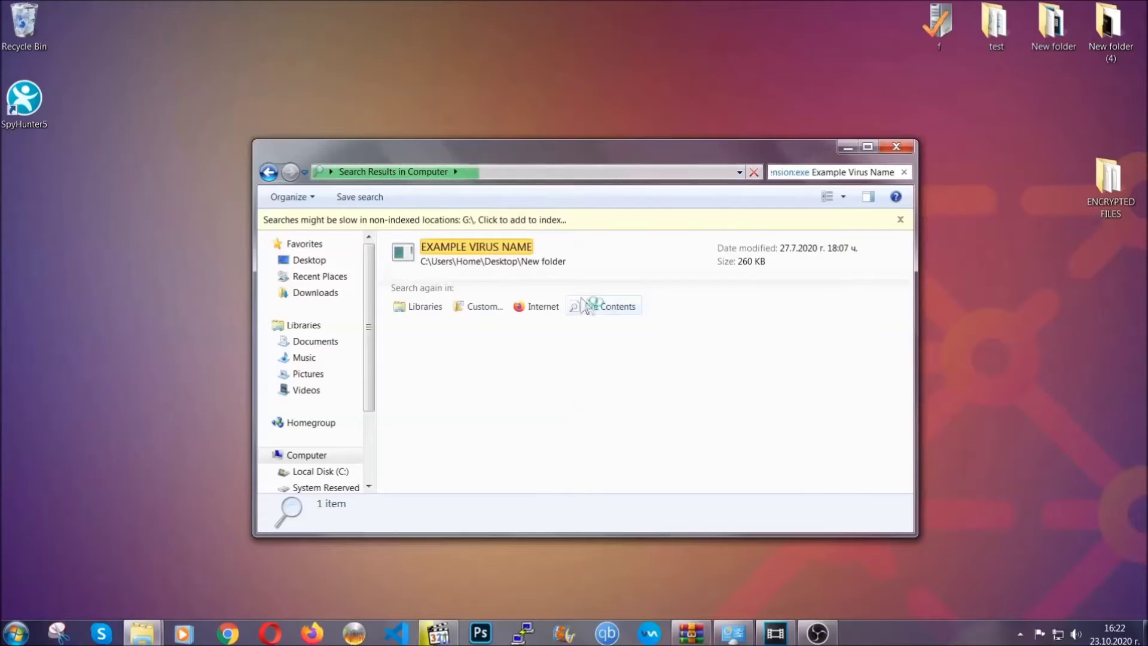
- Delete the EXAMPLE VIRUS NAME application to the Recycle Bin and close the search window
left_click(501, 246)
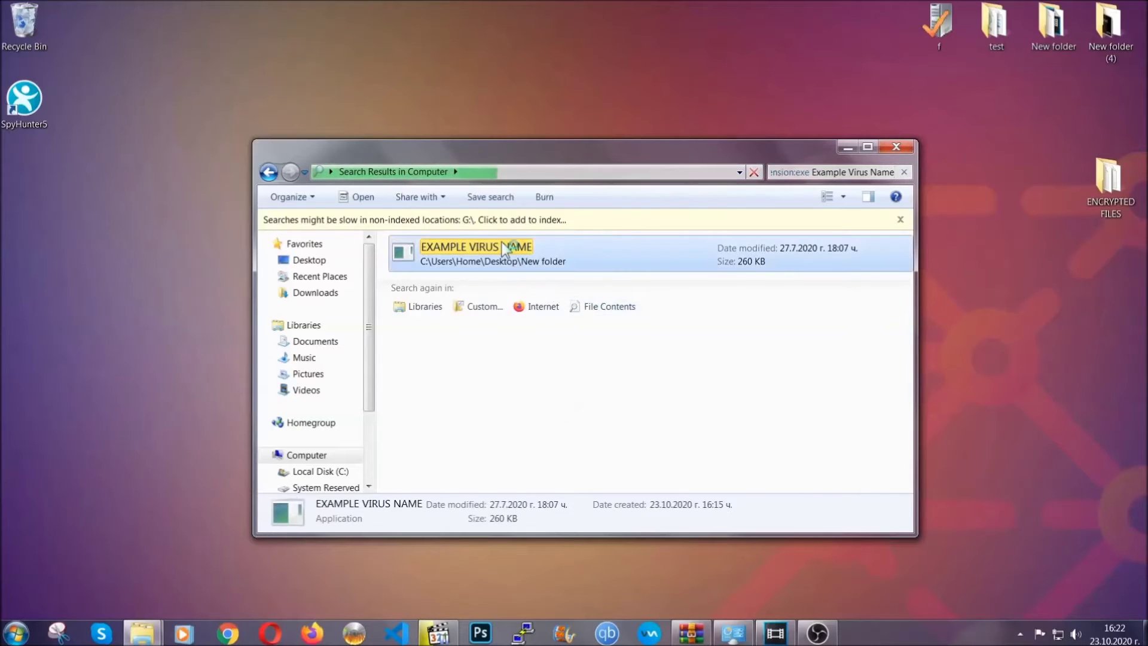
right_click(503, 246)
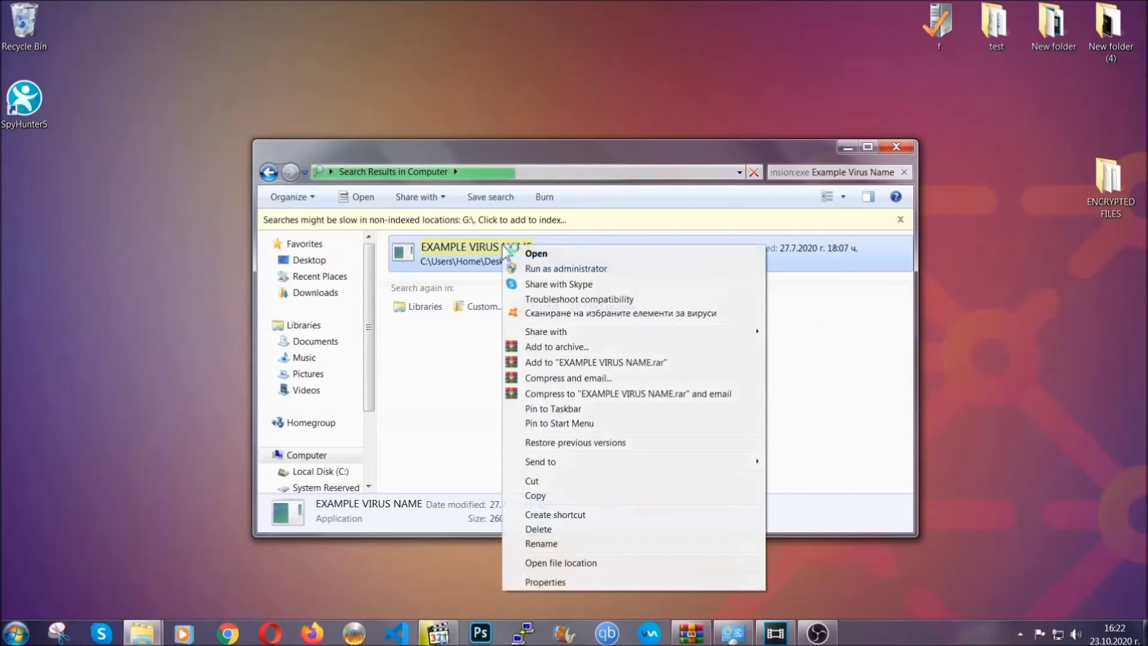
left_click(554, 529)
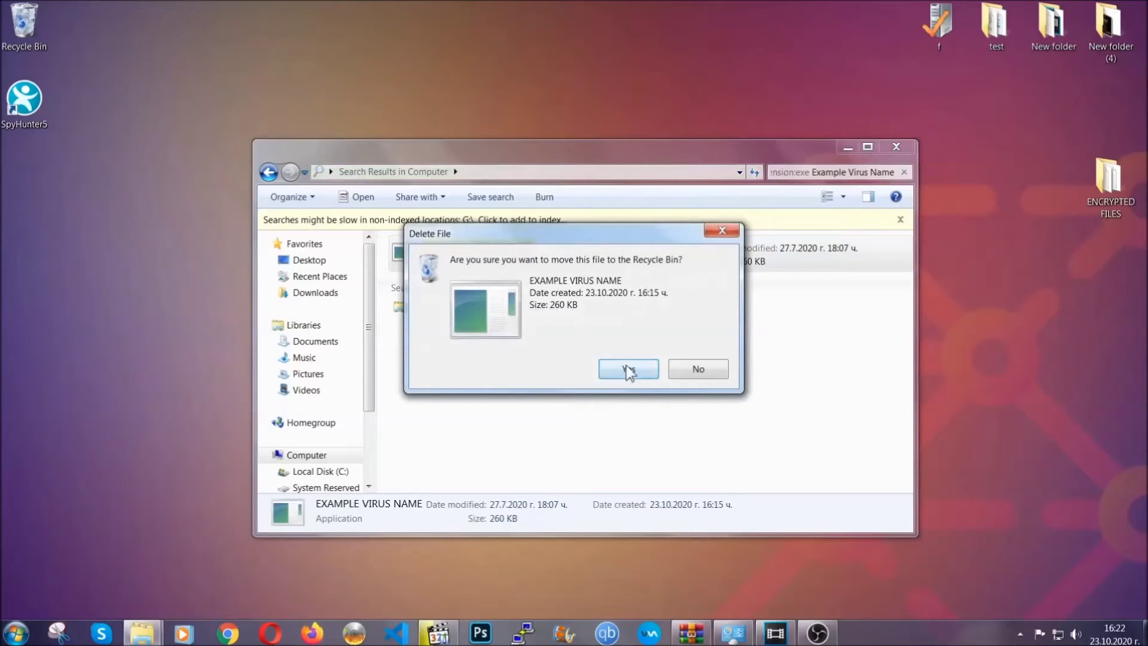
left_click(627, 370)
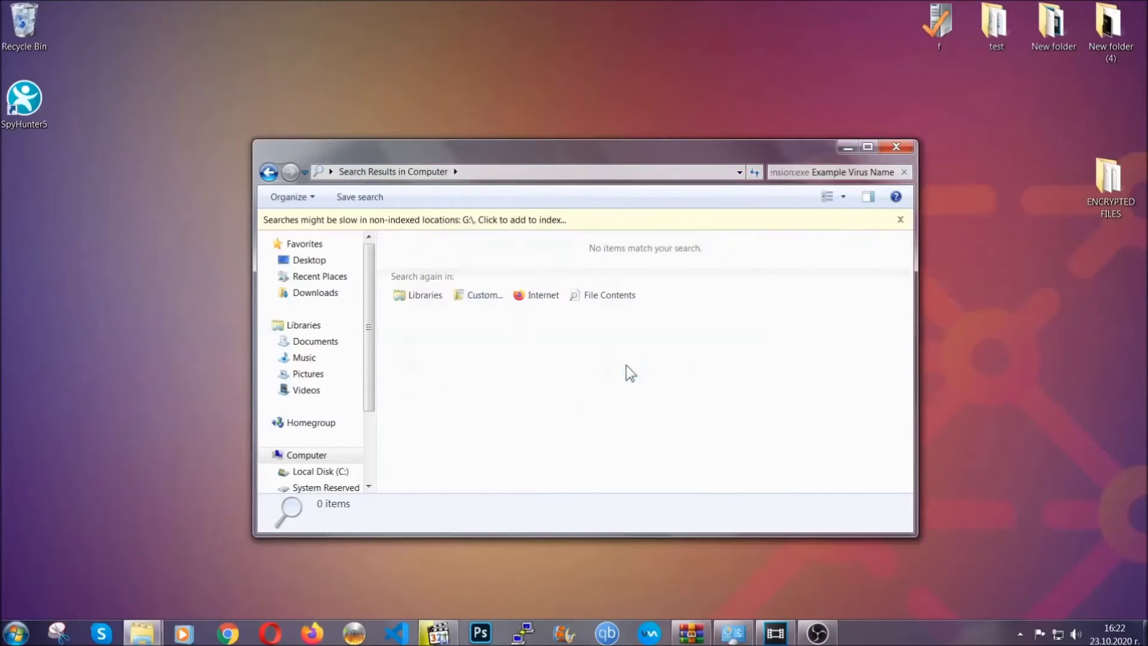
left_click(897, 147)
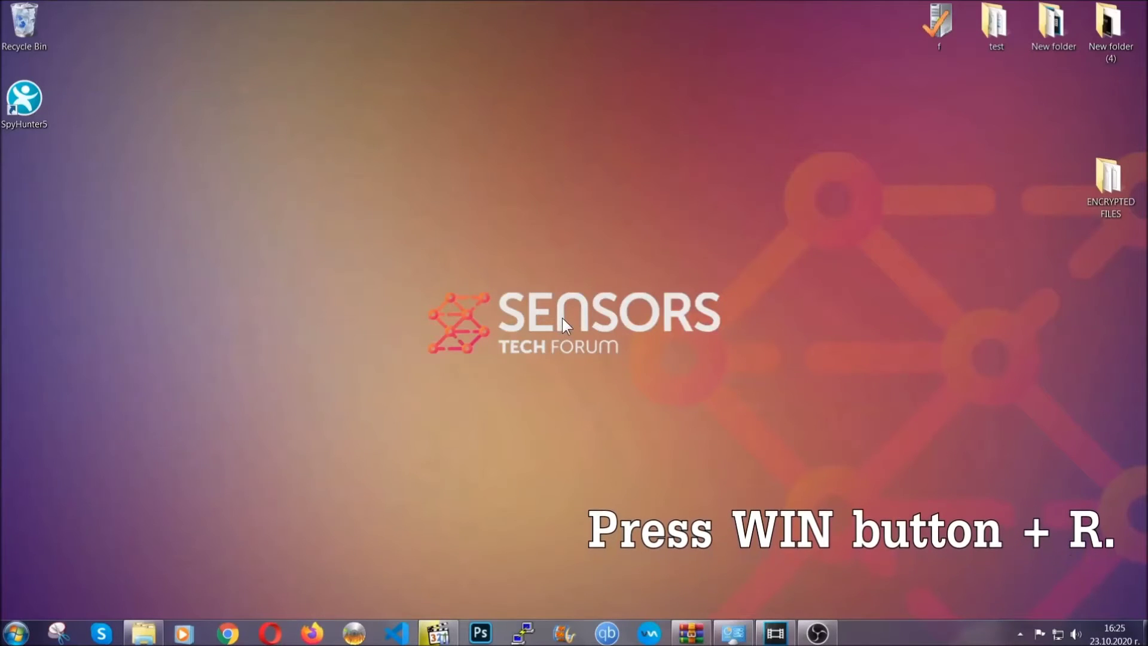
- Replace 'cmd' with REGEDIT in the Win+R Run prompt and run it
key("super+r")
left_click(141, 541)
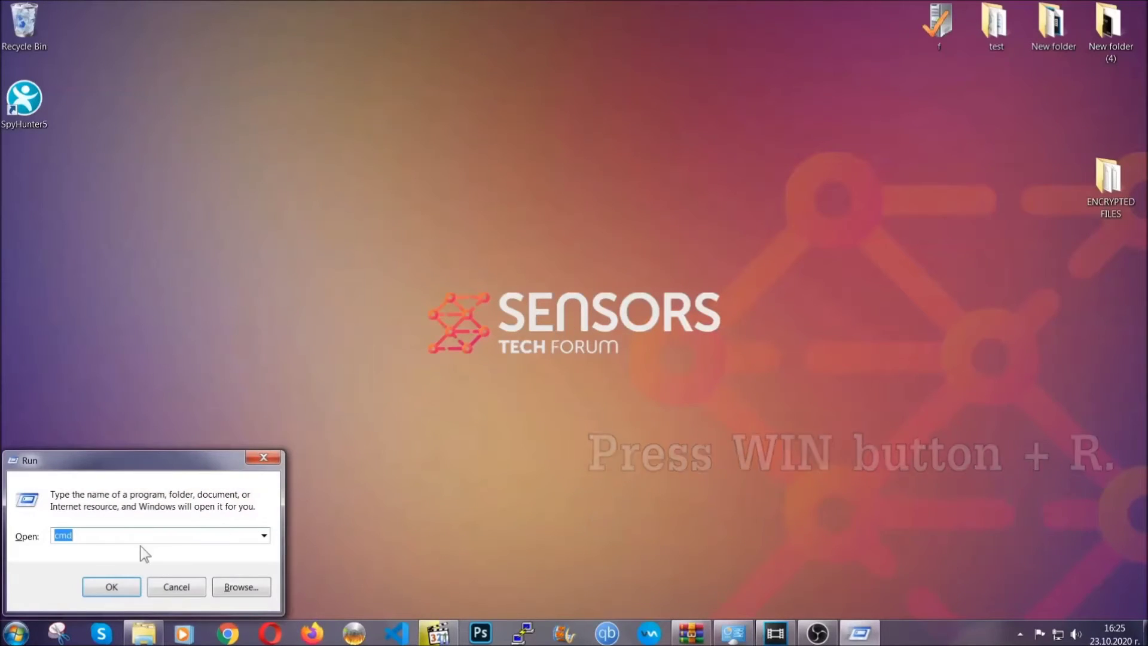
left_click_drag(108, 544, 15, 541)
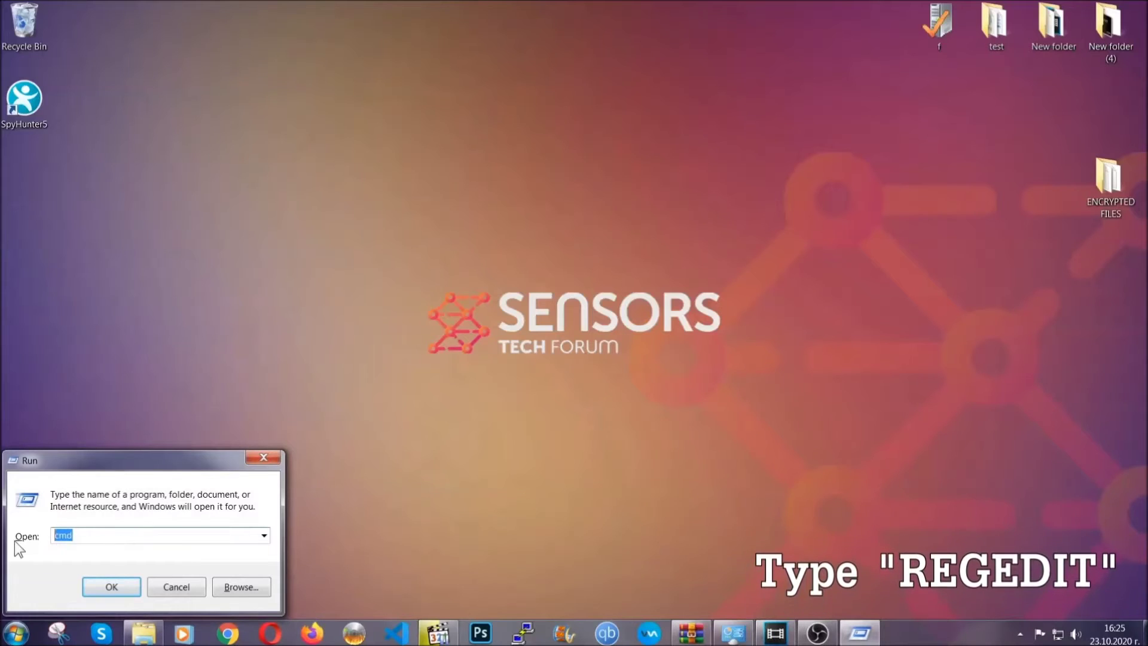
type("REGEDIT")
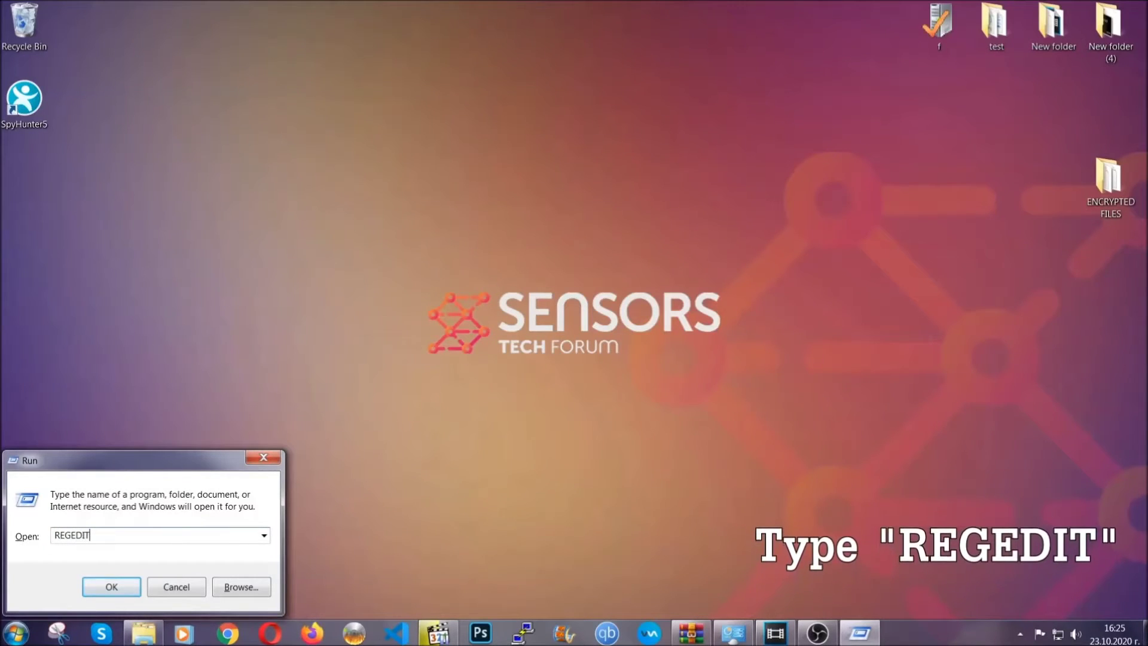
left_click(95, 586)
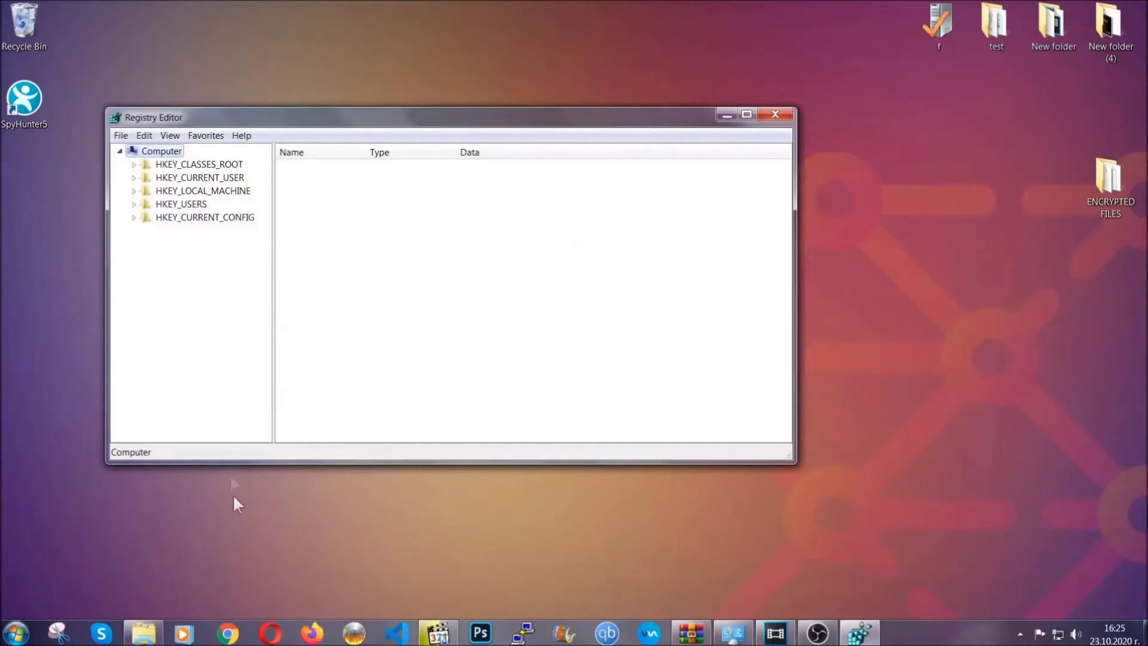
- Export the whole registry to a file named BACKUP on the Desktop
left_click(121, 137)
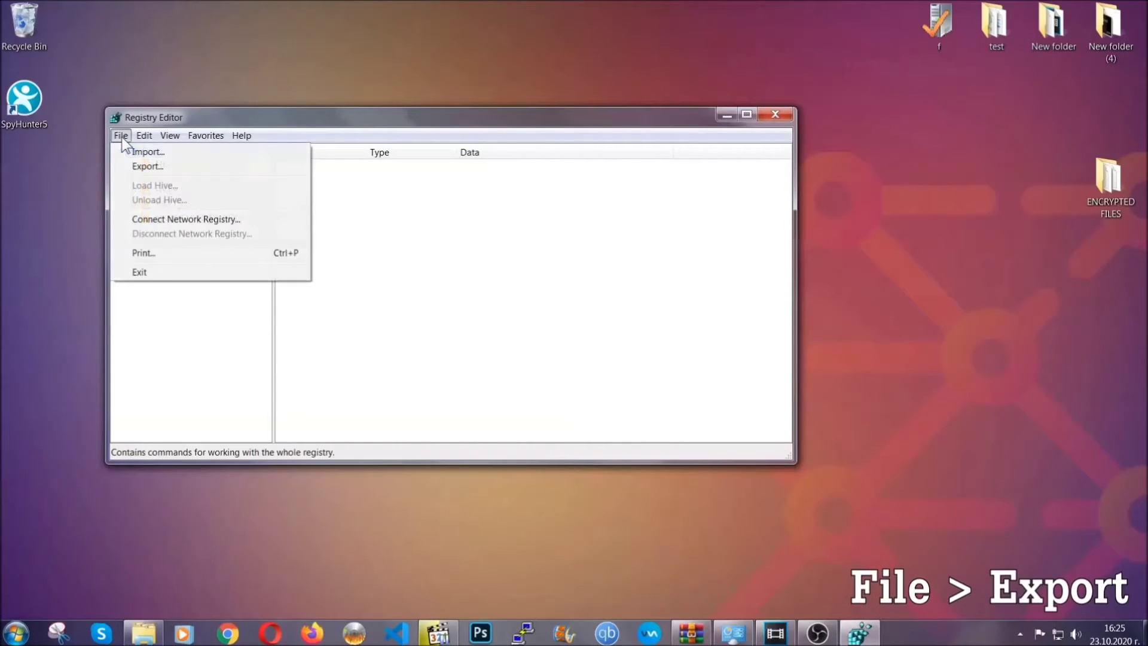
left_click(149, 165)
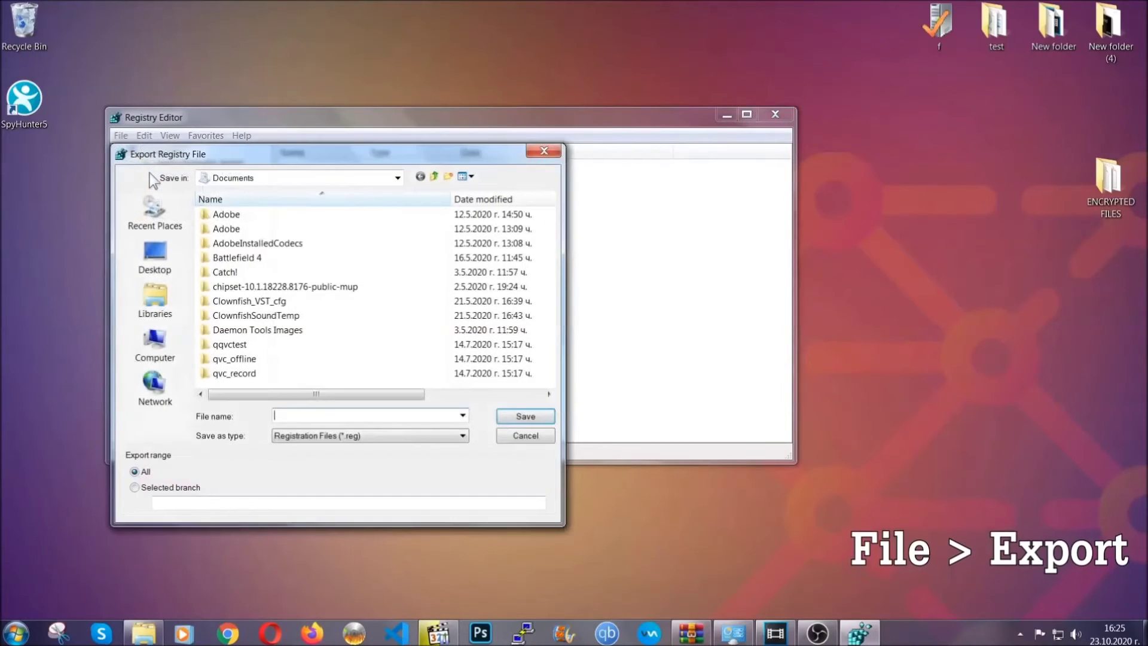
left_click(148, 252)
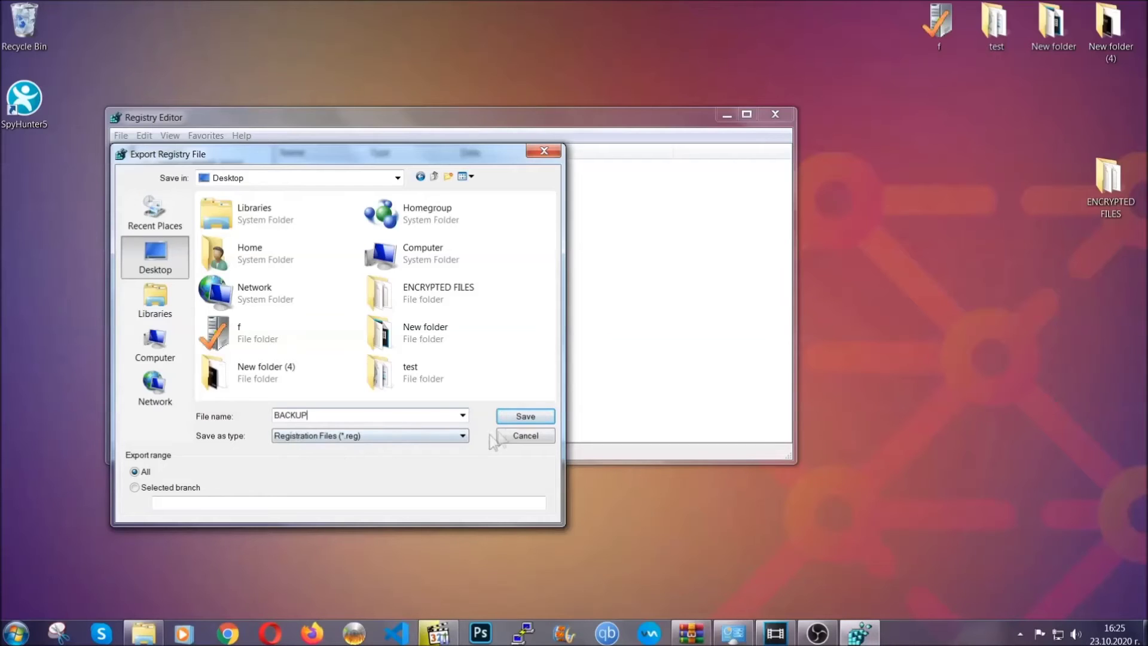
left_click(518, 418)
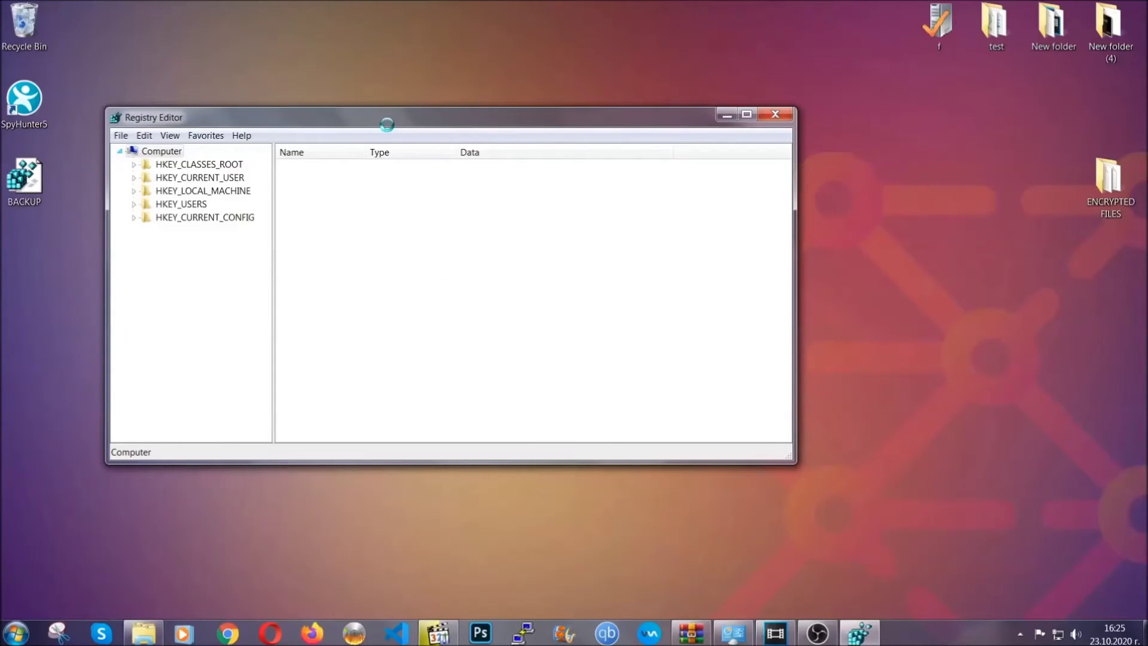
left_click_drag(386, 125, 500, 161)
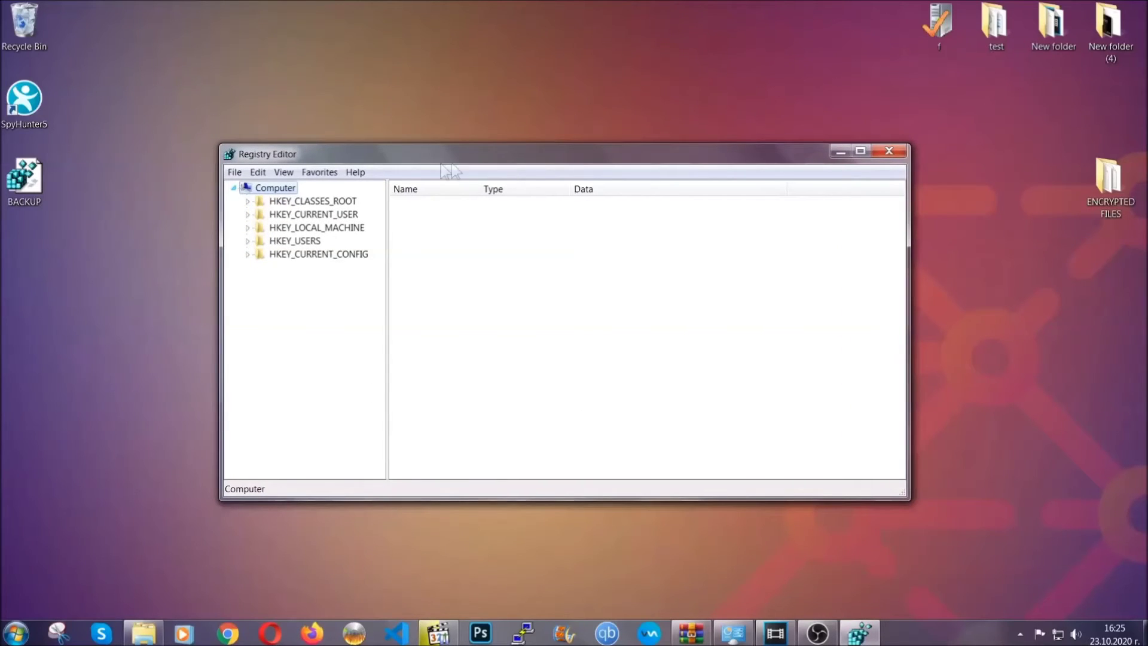
left_click(233, 172)
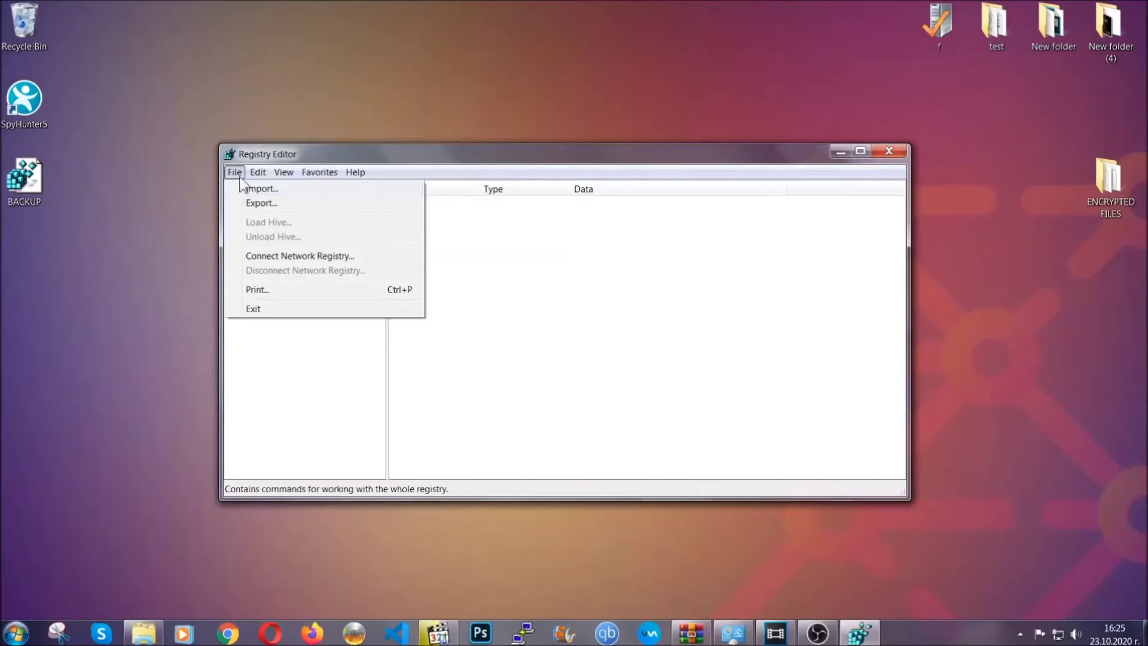
left_click(235, 172)
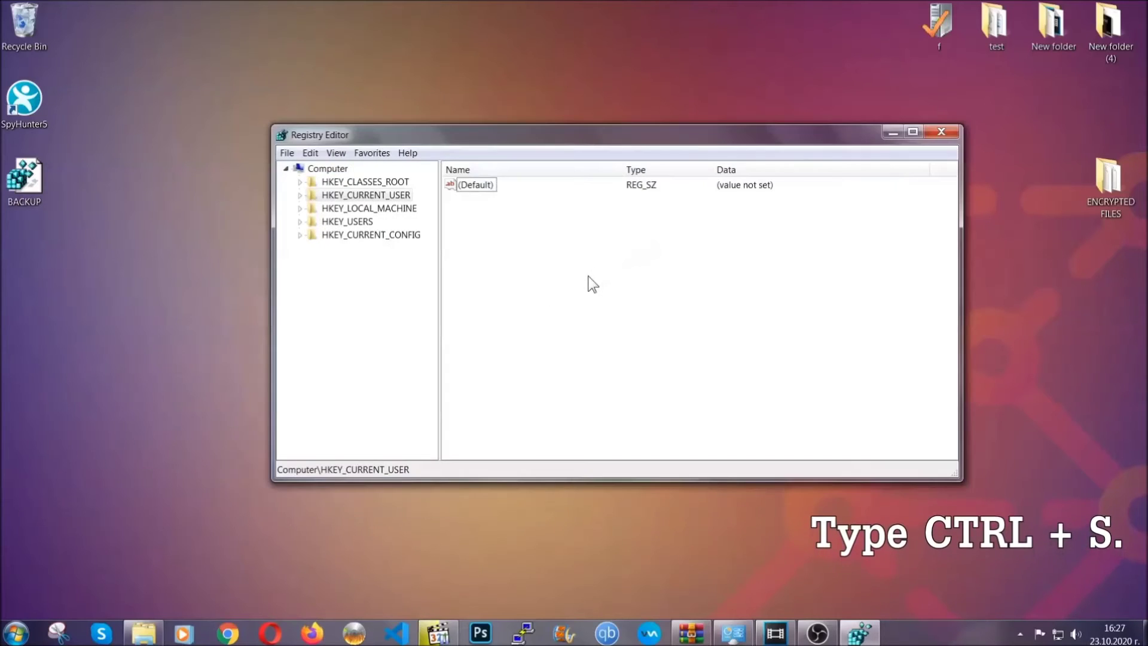
- Find the RunOnce key with Ctrl+F, then open the neighbouring Run key
key("ctrl+f")
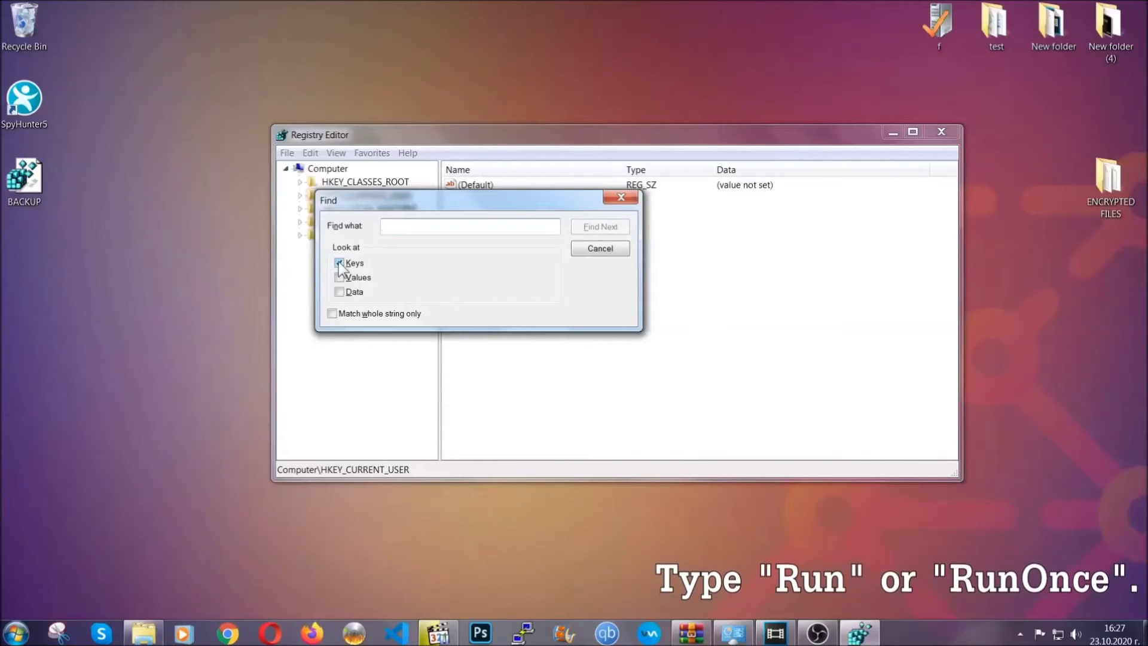
type("R")
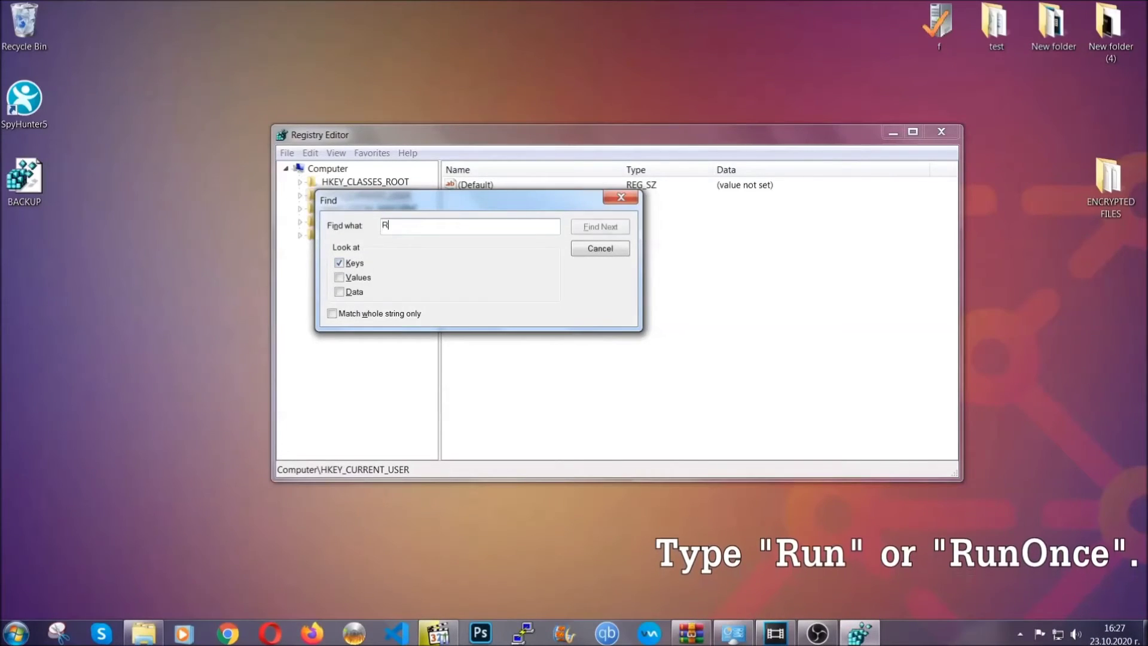
type("unOnce")
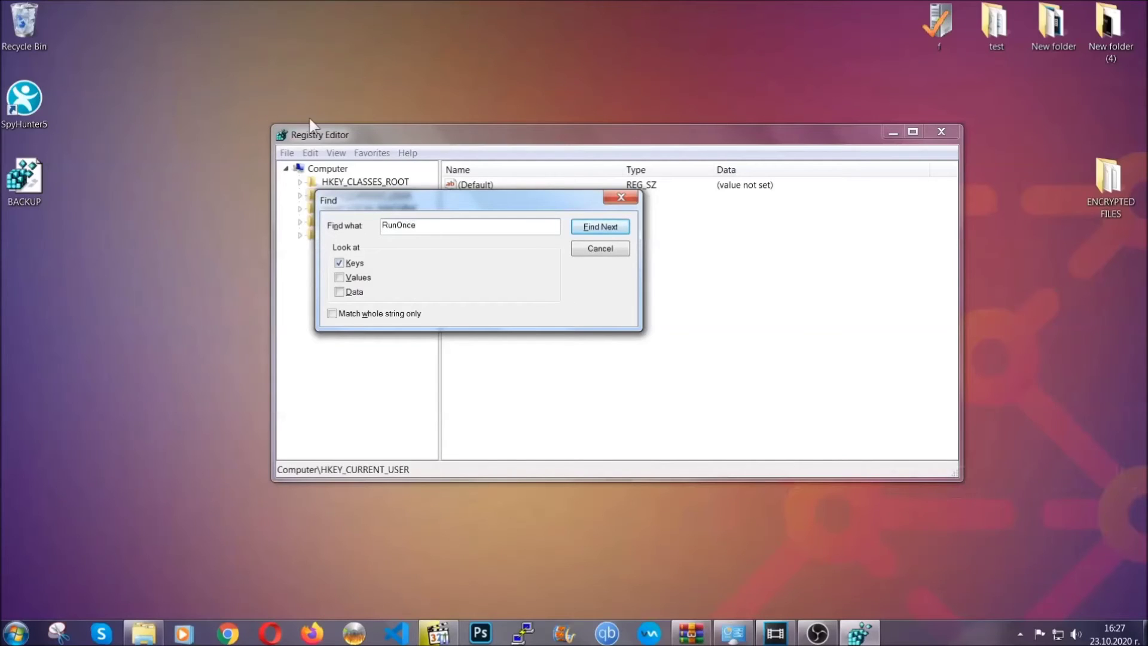
left_click(613, 231)
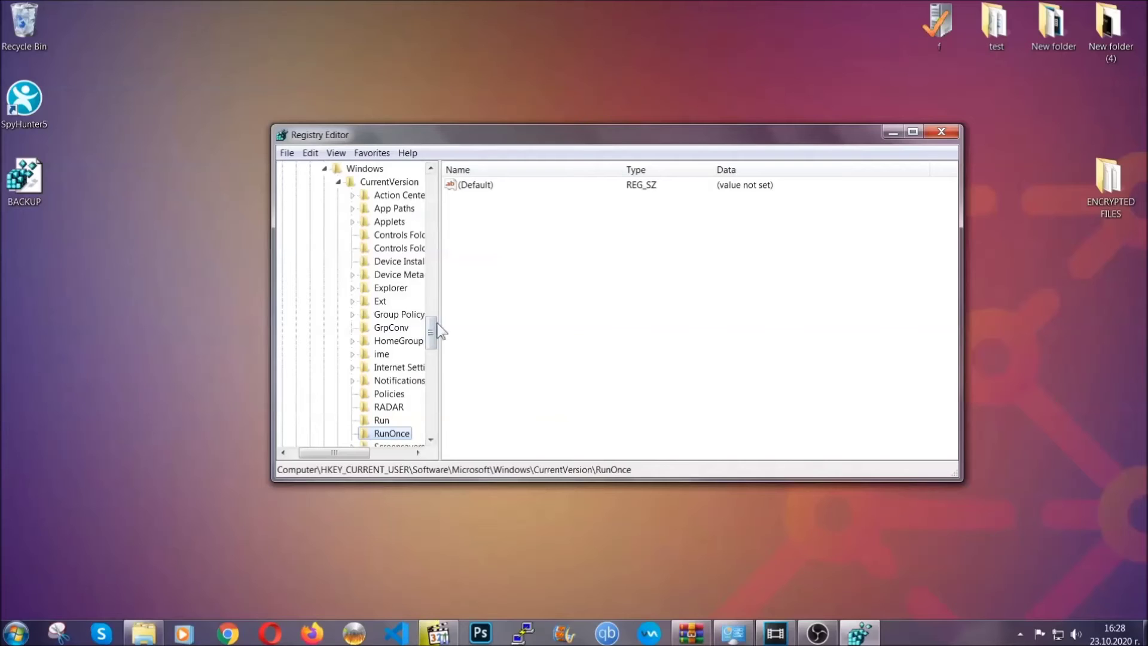
left_click_drag(438, 328, 431, 345)
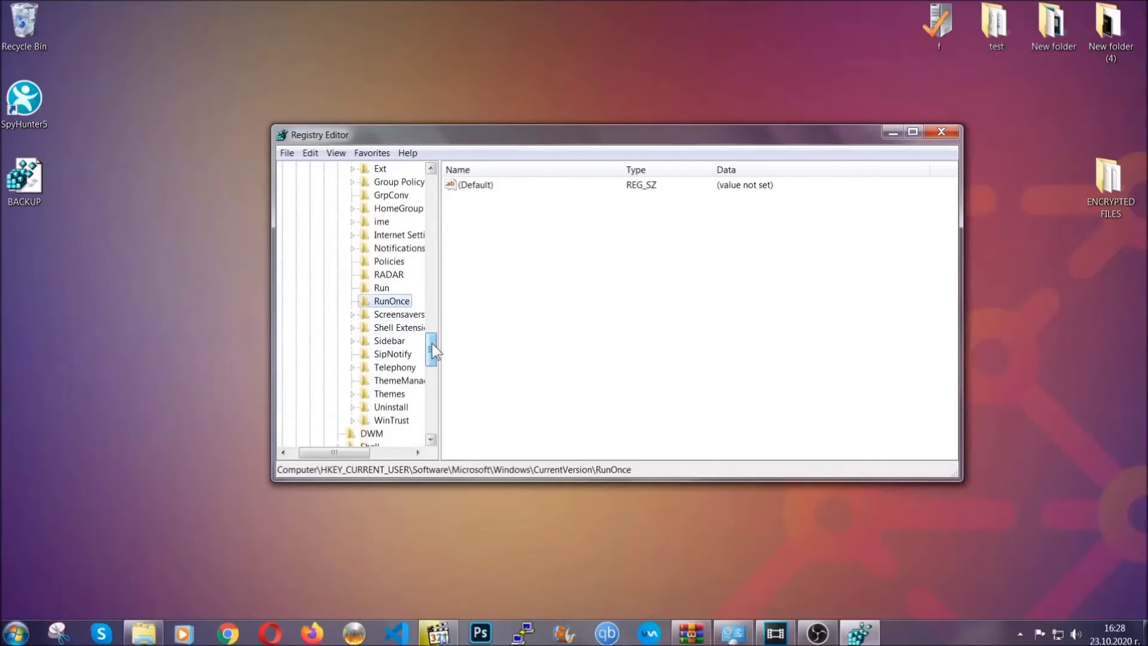
left_click(381, 288)
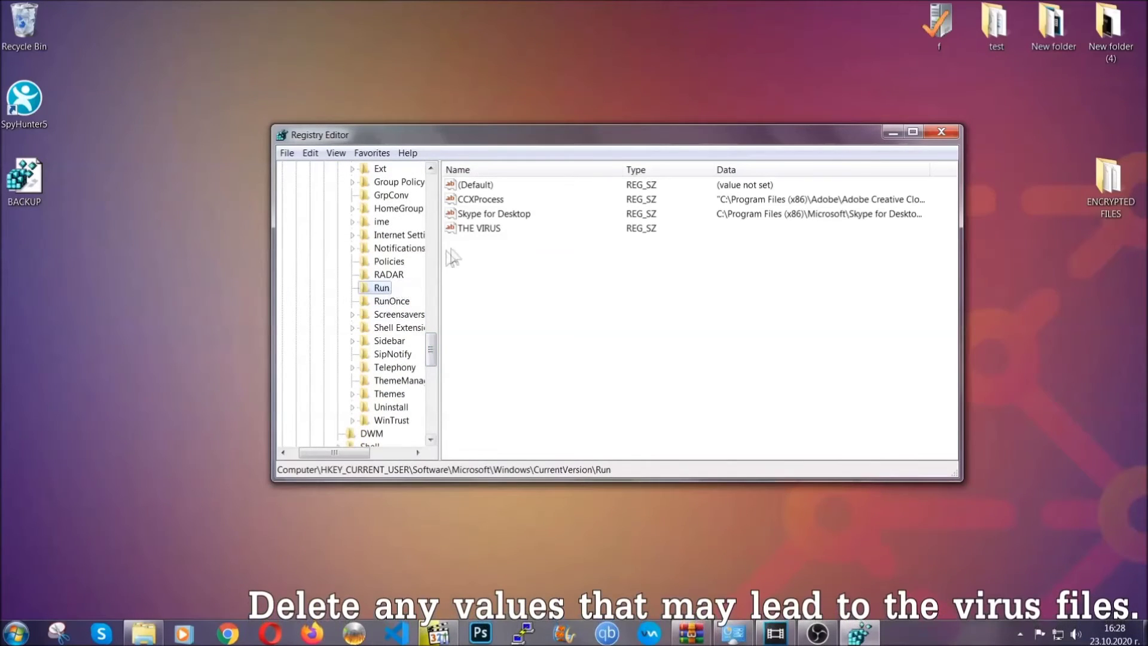
- Delete THE VIRUS value from the HKCU Run key, confirm, and close Registry Editor
left_click(471, 230)
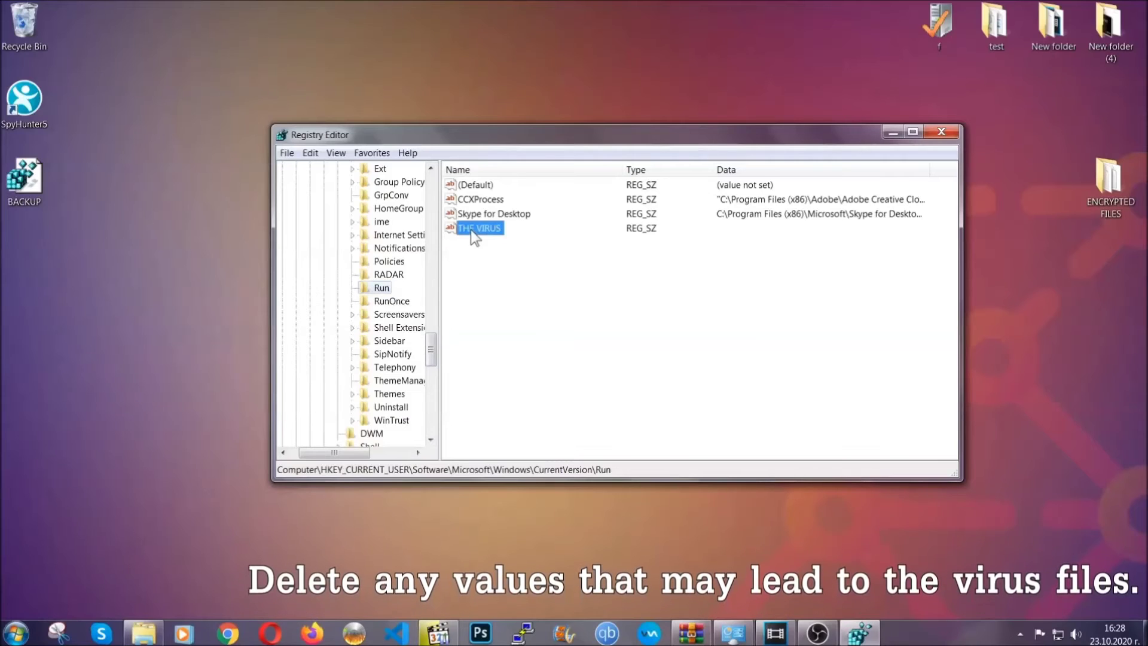
right_click(471, 230)
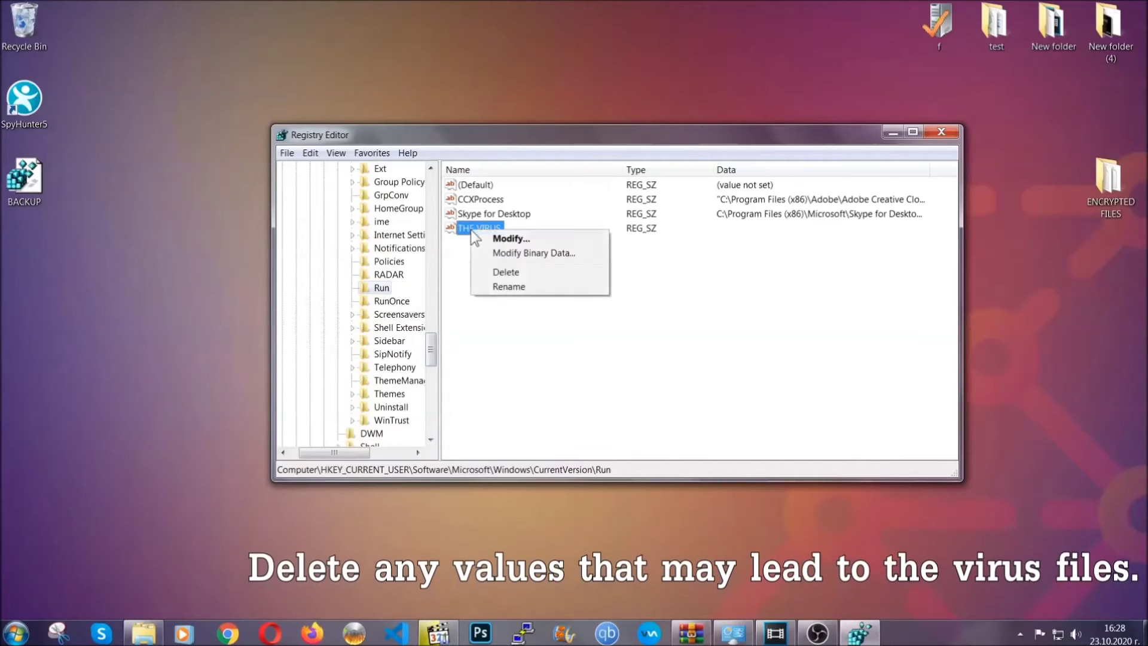
left_click(496, 272)
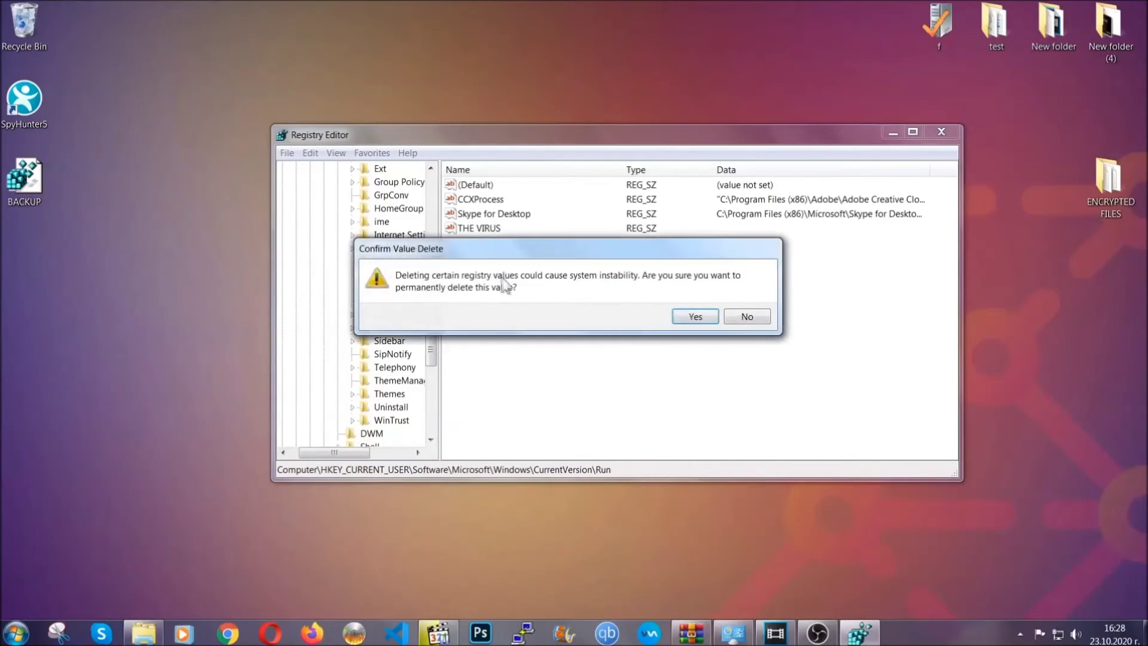
left_click(695, 317)
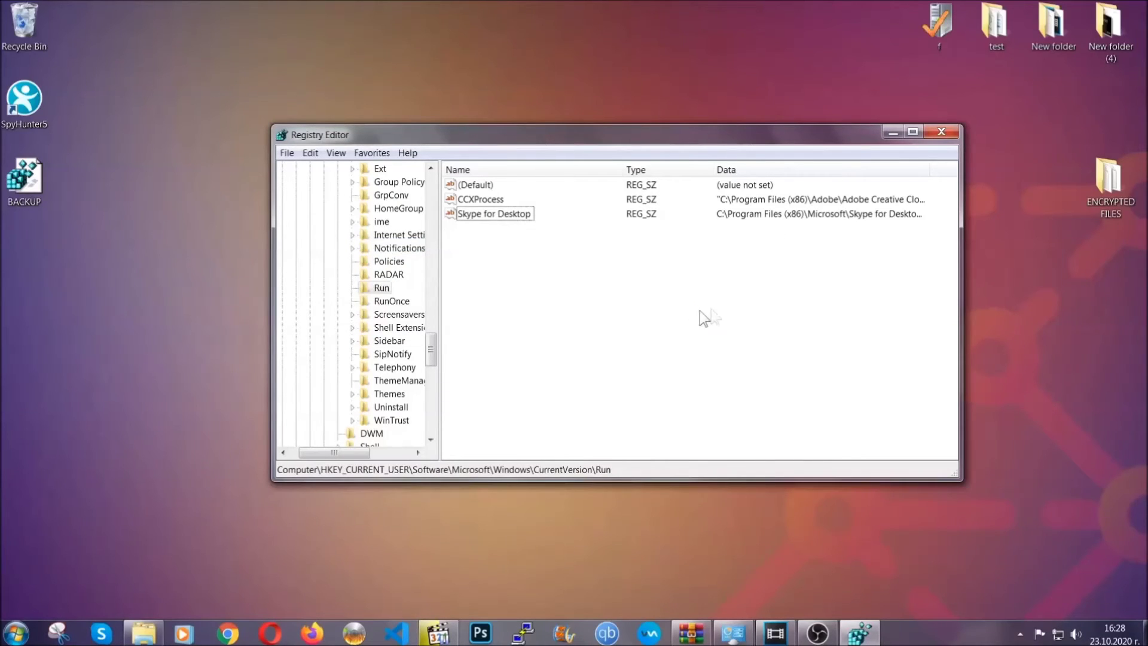
left_click(952, 131)
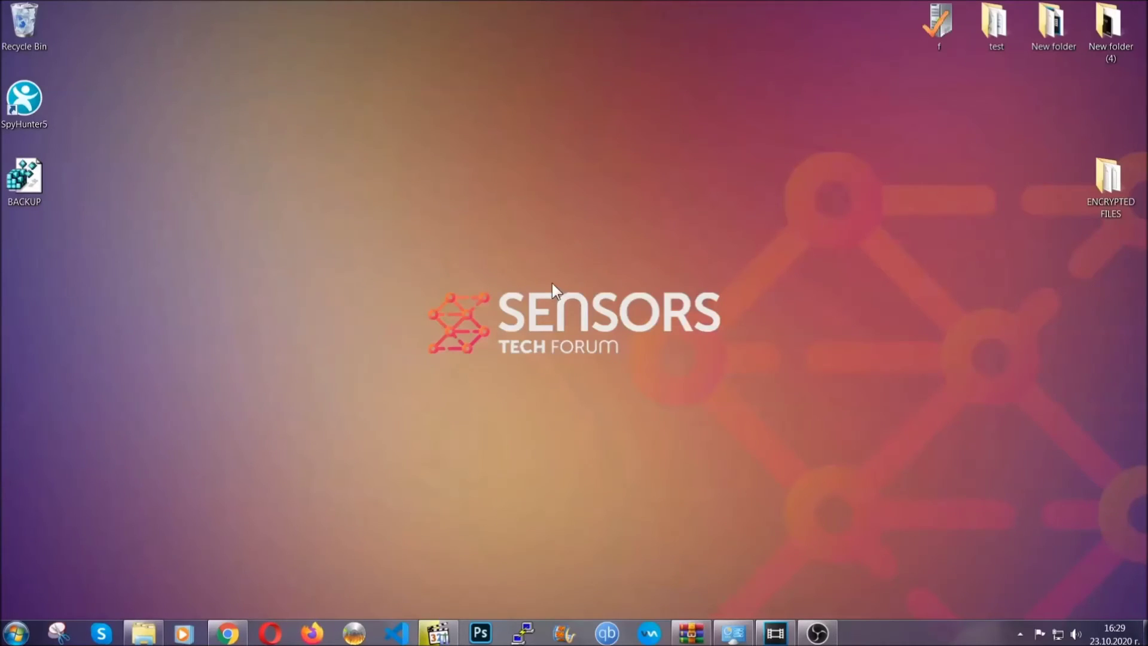
- In the sensorstechforum article, scroll to the restore methods and expand Method 2, Restore Data via Windows Backup
left_click(227, 632)
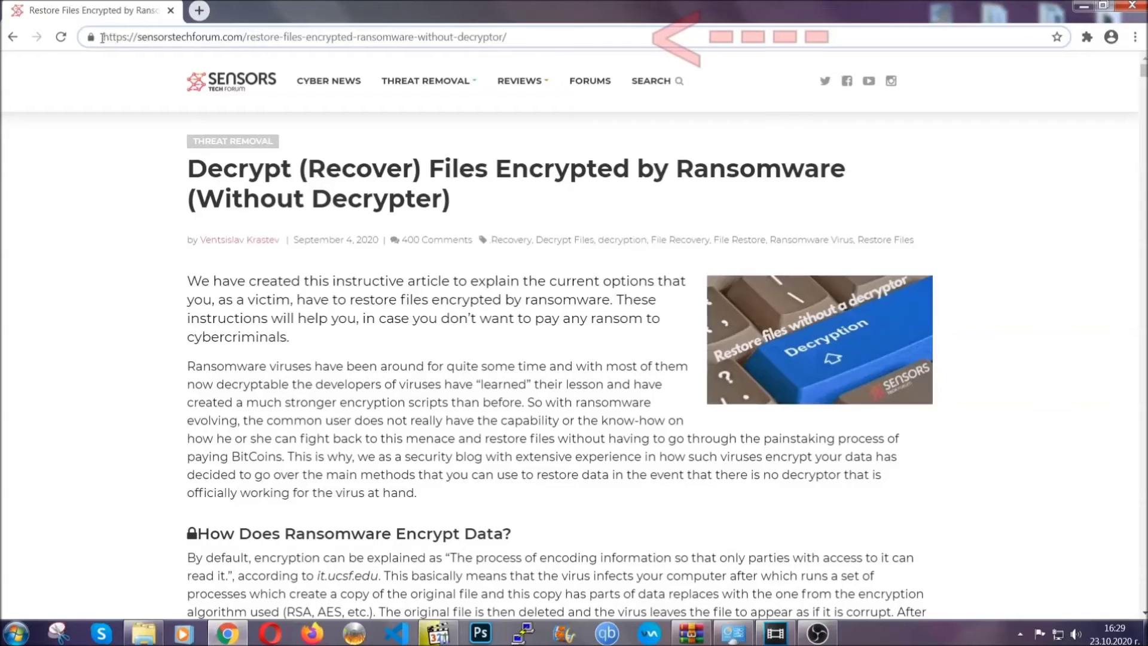
left_click_drag(104, 37, 518, 41)
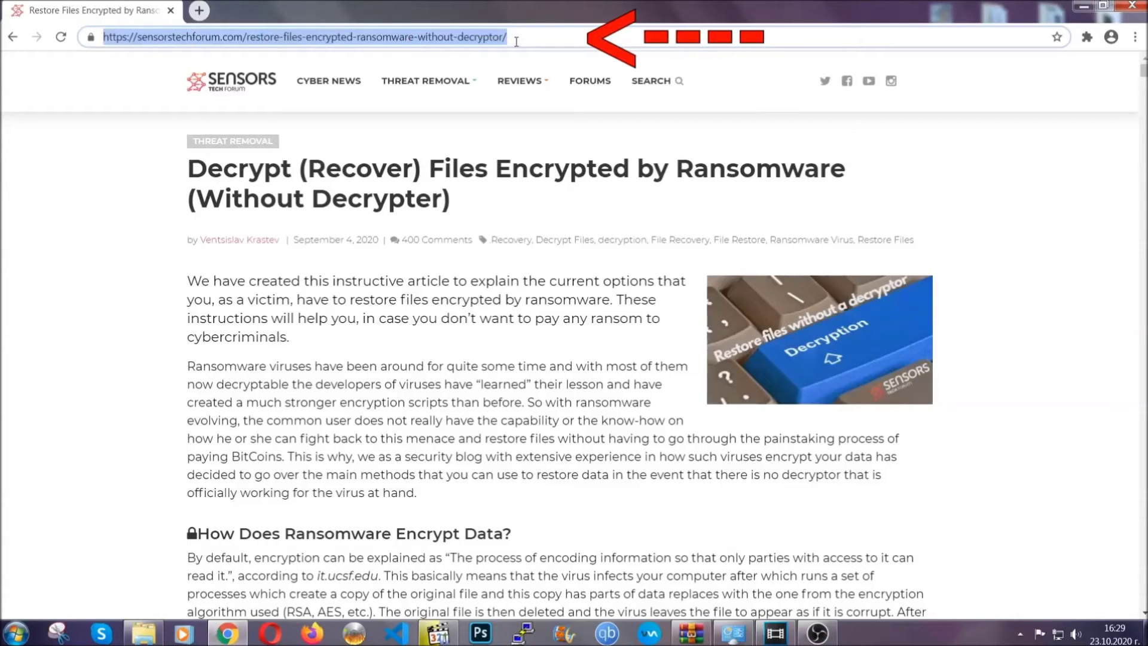
mouse_move(520, 118)
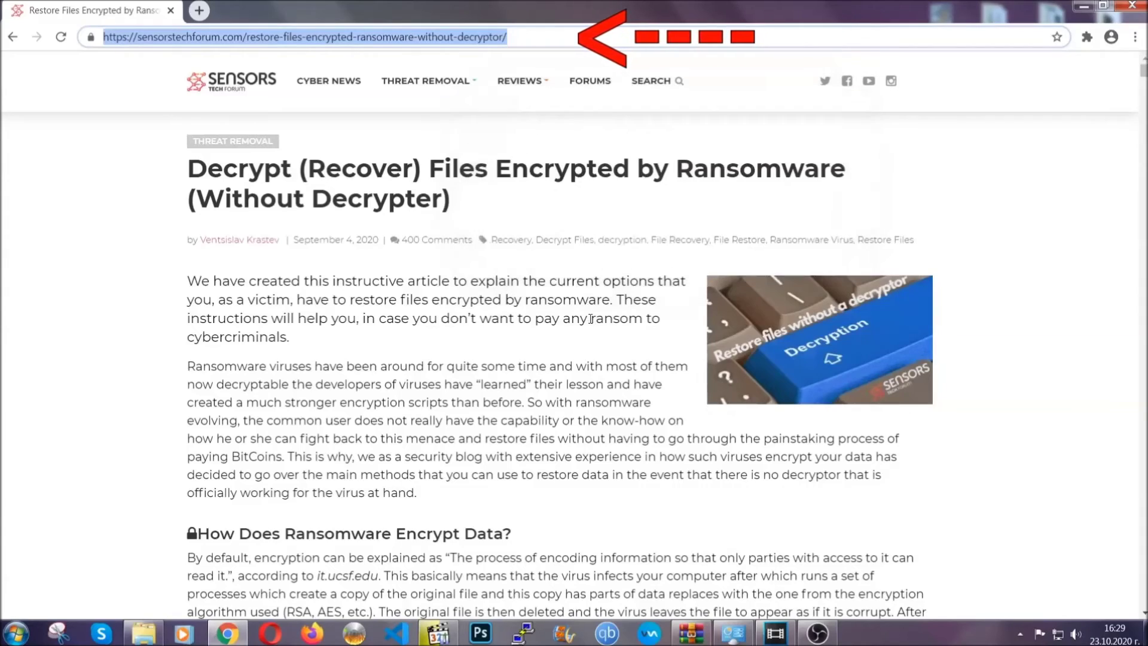
scroll(590, 326, "down", 5)
scroll(591, 326, "down", 6)
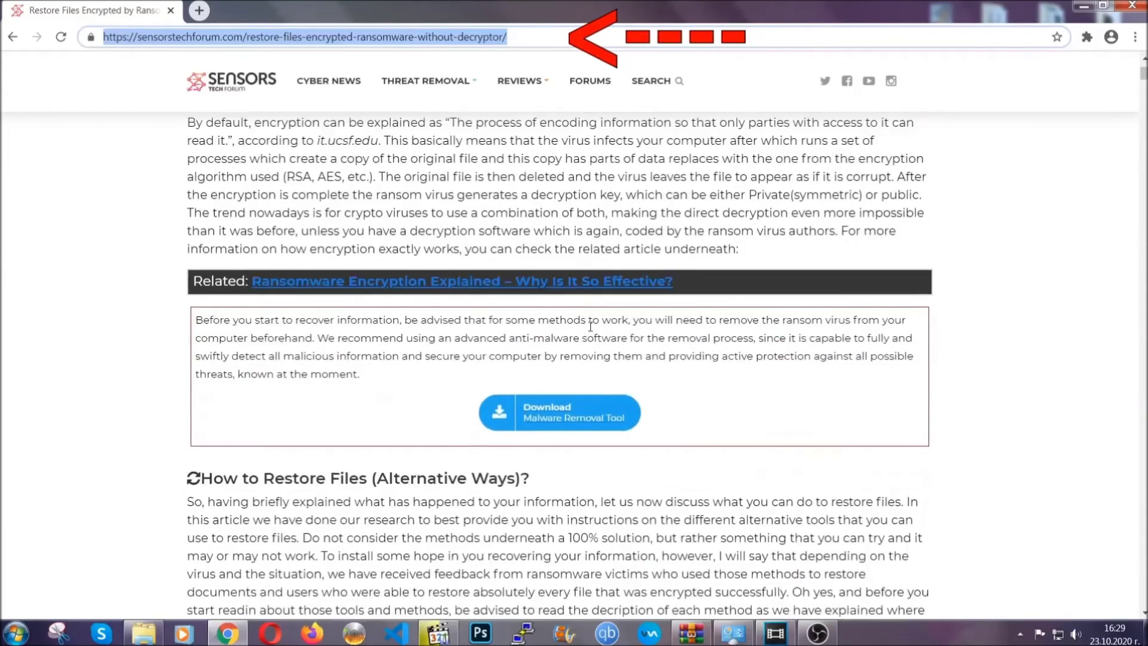
scroll(590, 326, "down", 4)
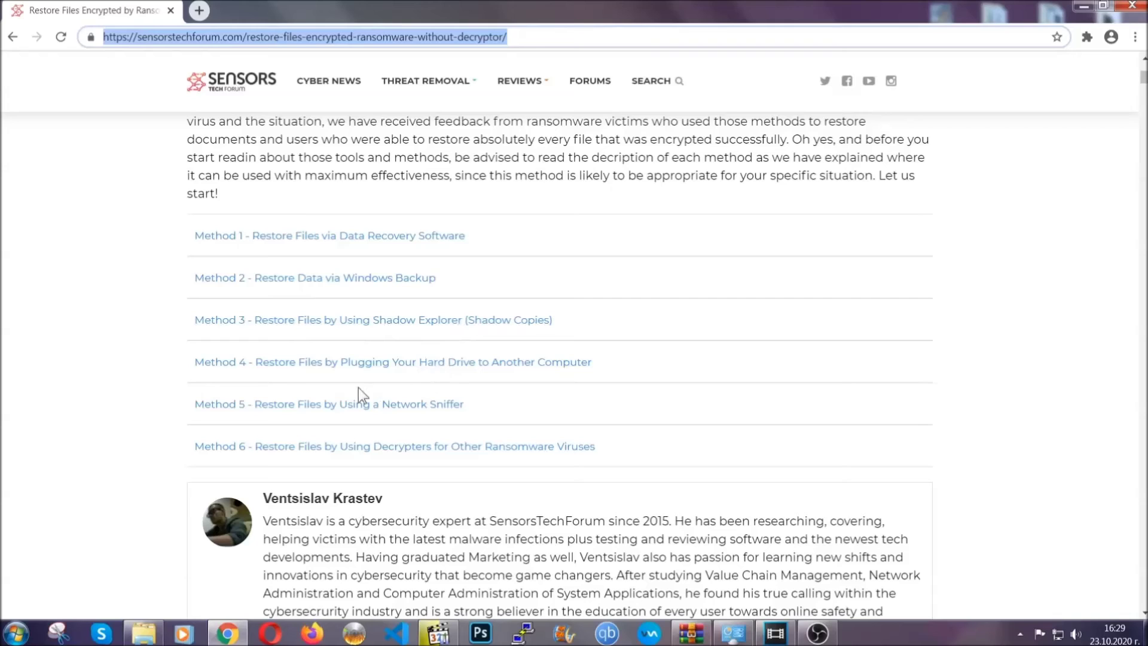
left_click(357, 278)
- Highlight and read the Method 2 Windows Backup summary in the article
left_click_drag(331, 359, 405, 447)
left_click(407, 450)
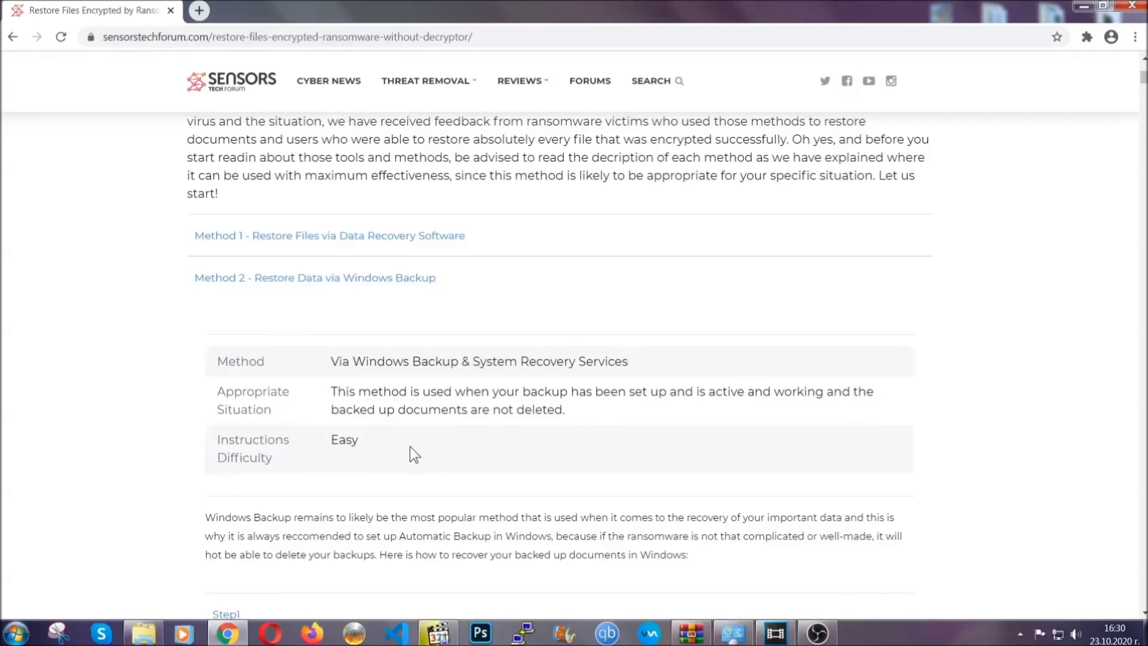
scroll(410, 446, "down", 4)
scroll(410, 447, "down", 1)
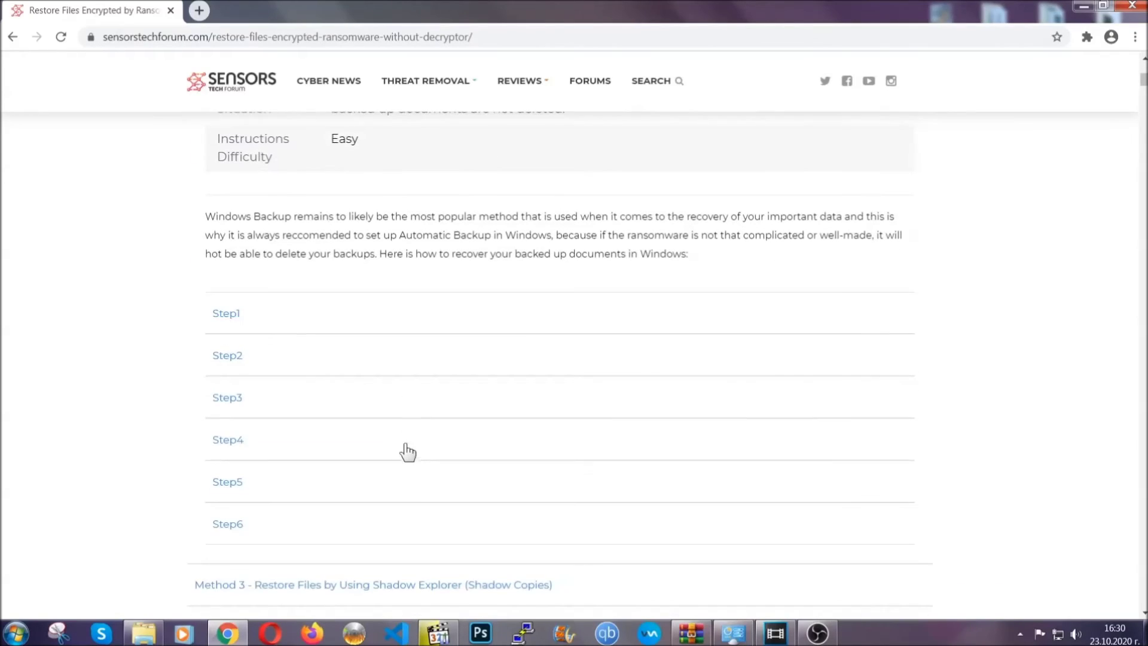
- Expand Step1, Step2 and Step3 of the Windows Backup restore instructions
left_click(235, 315)
scroll(538, 372, "down", 4)
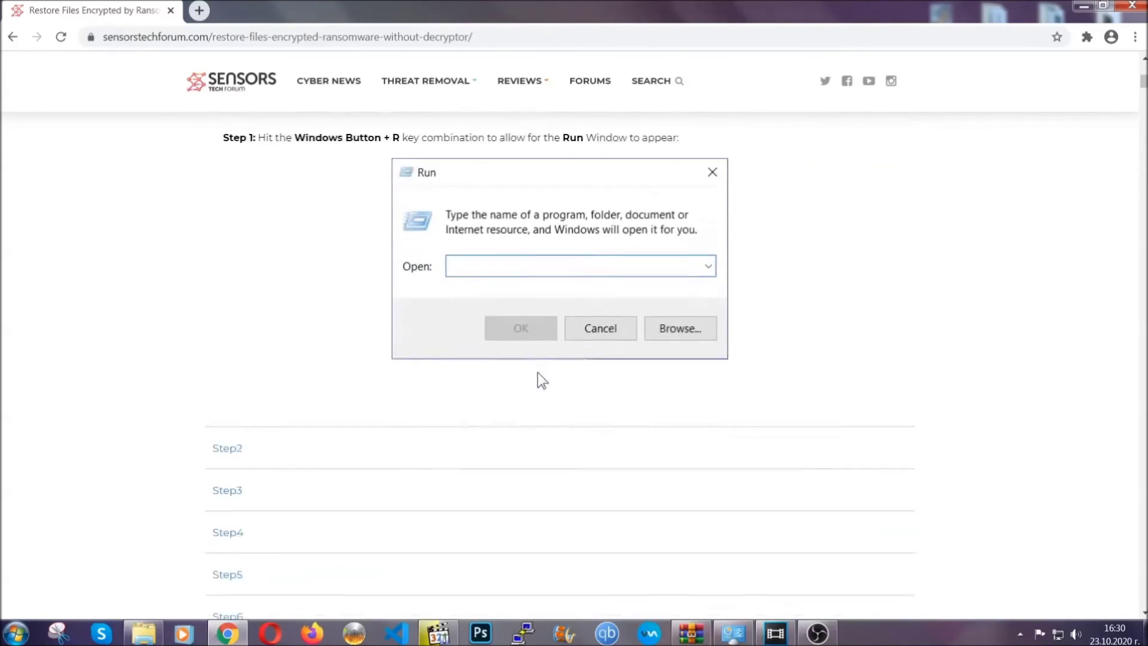
left_click(269, 377)
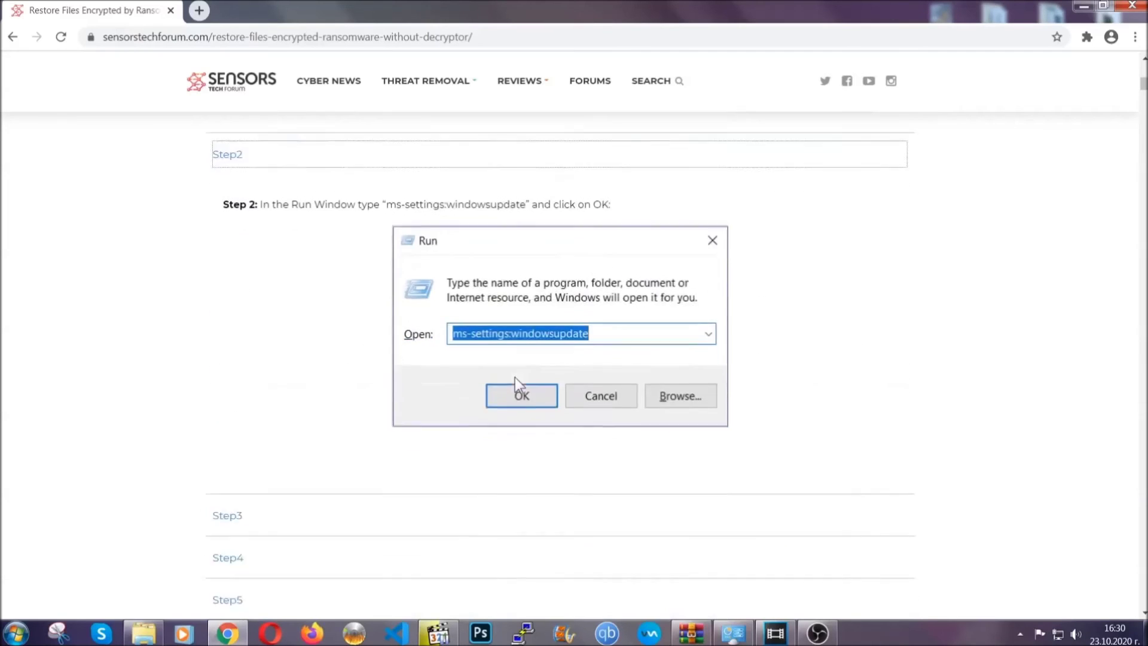
left_click(339, 438)
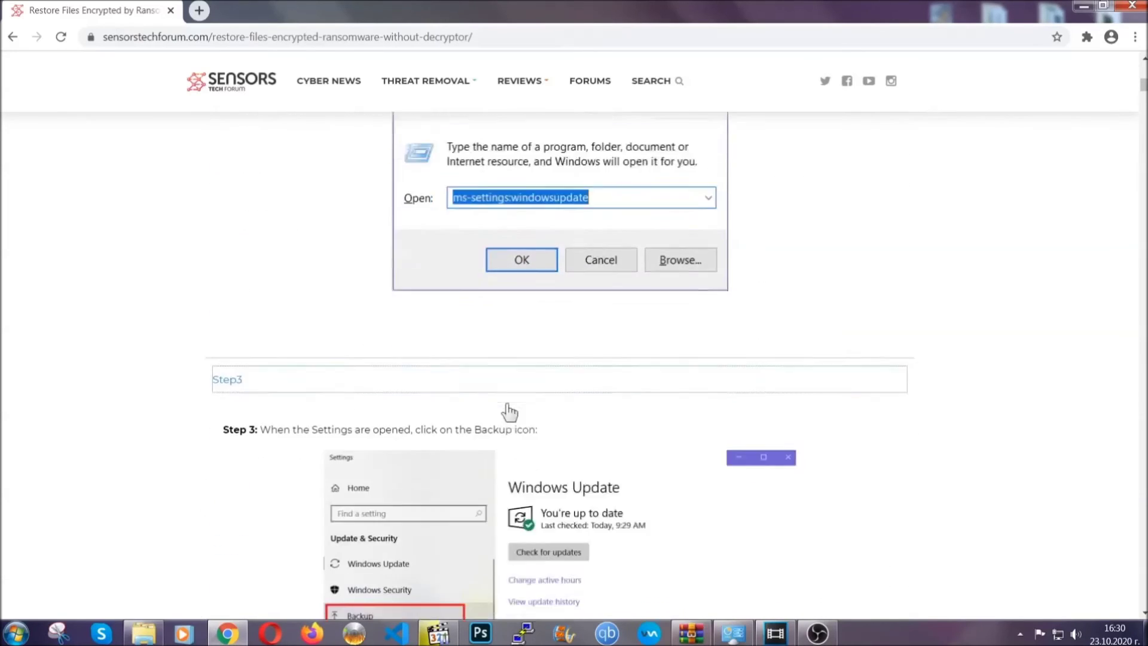
scroll(506, 406, "down", 3)
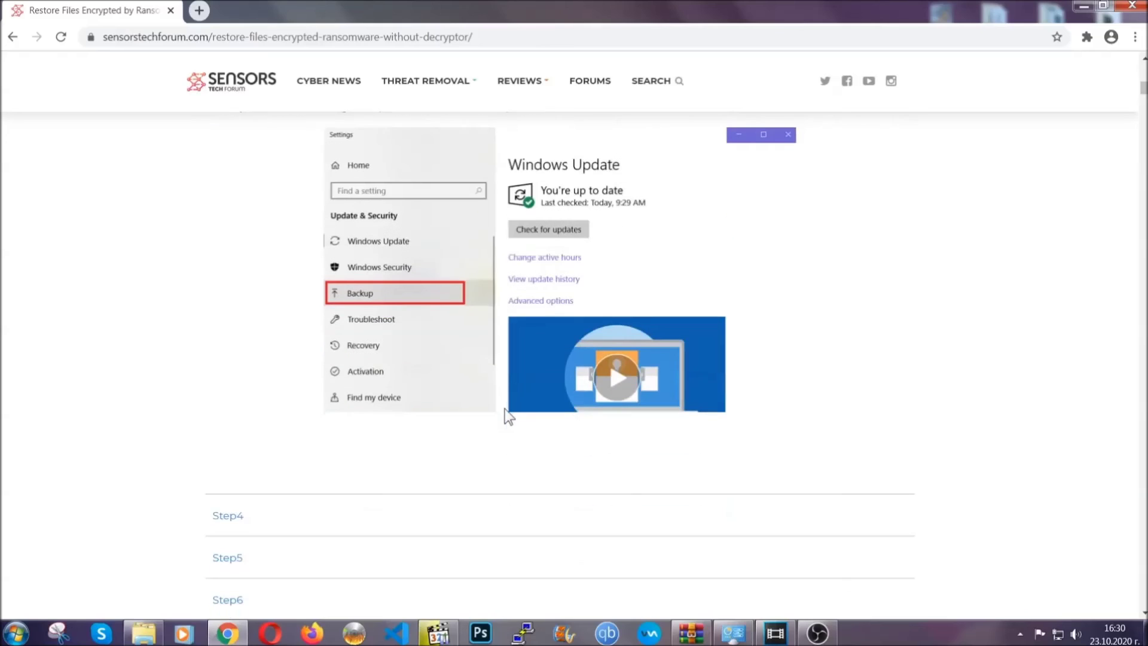
scroll(505, 409, "down", 2)
scroll(505, 410, "down", 8)
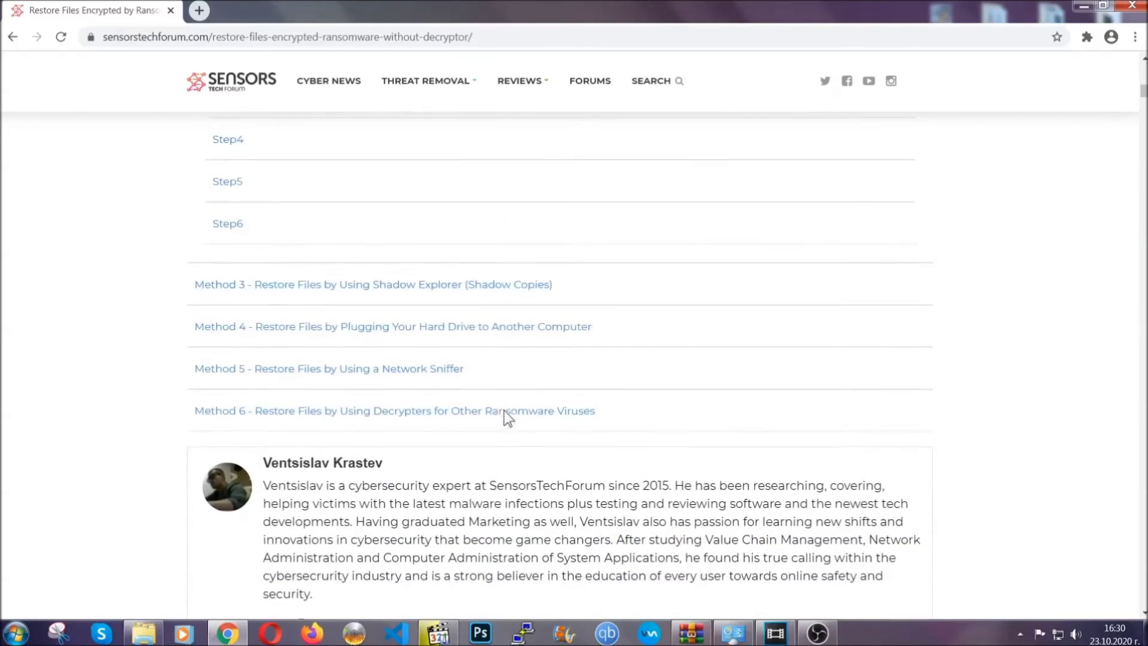
- Return to the top of the article and minimize Chrome to the desktop
scroll(504, 410, "up", 20)
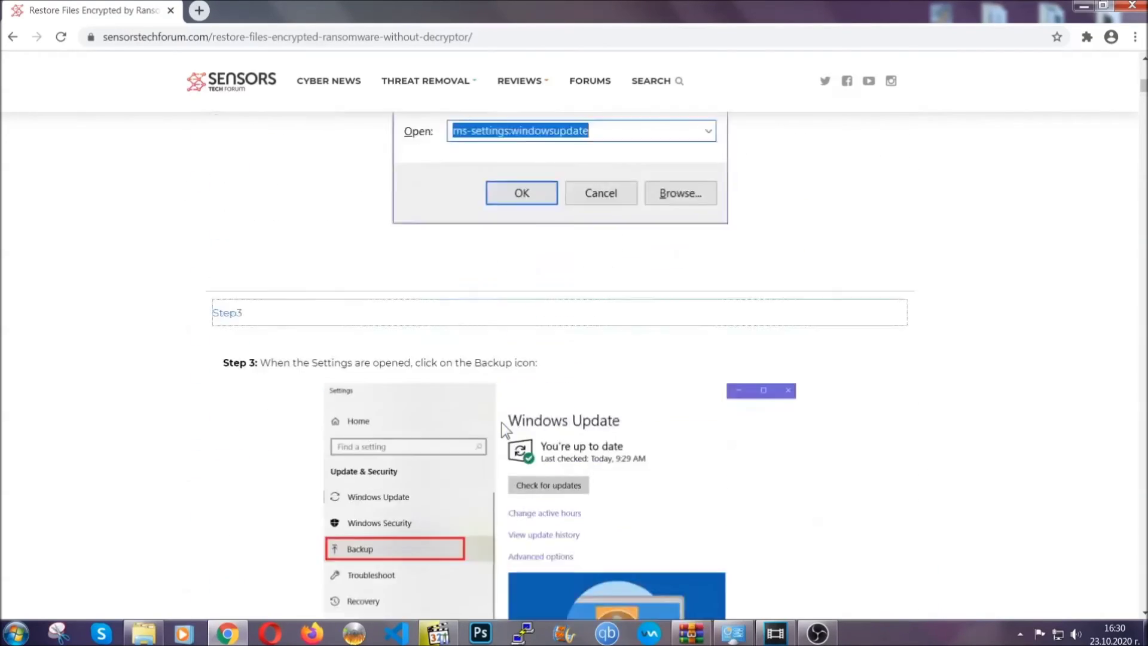
scroll(501, 429, "up", 5)
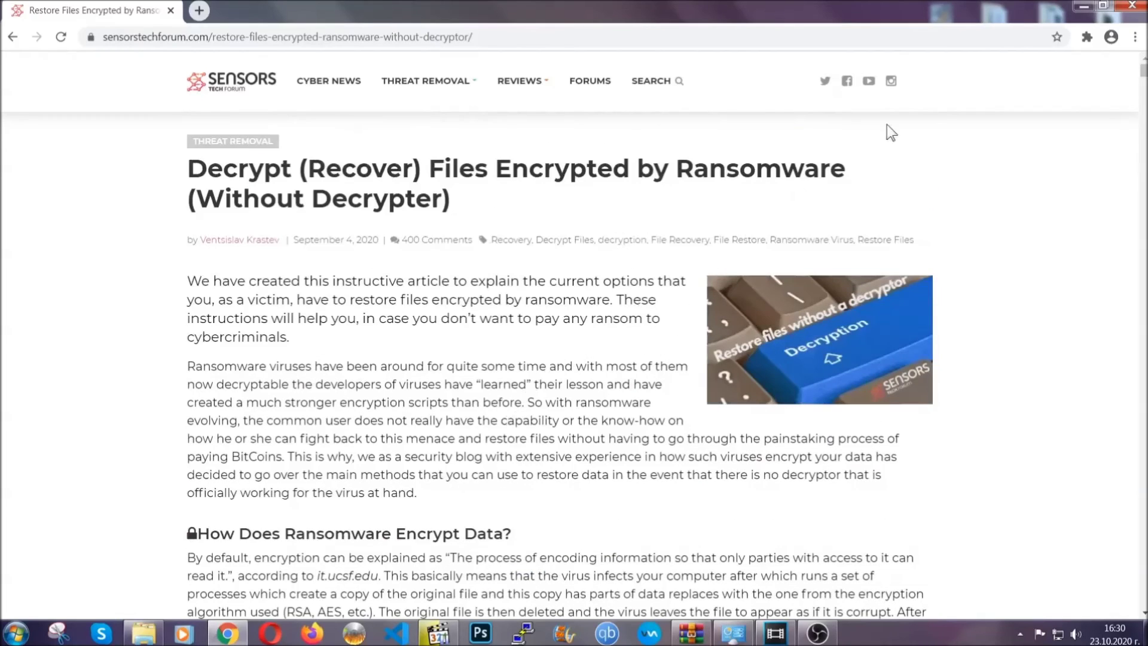
left_click(1082, 4)
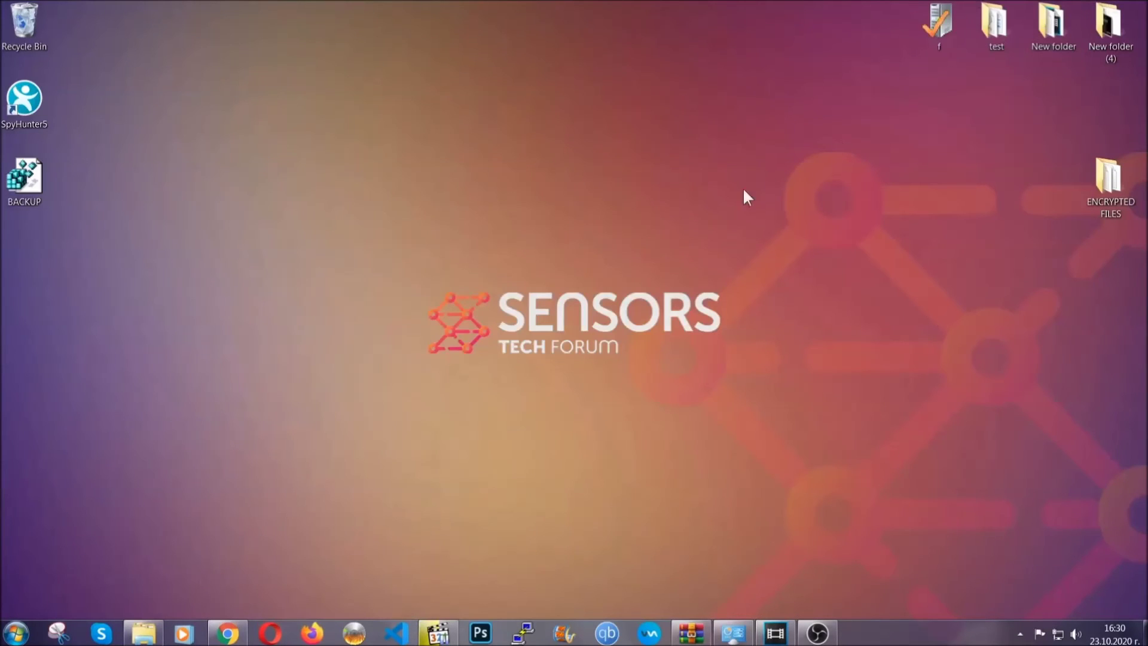